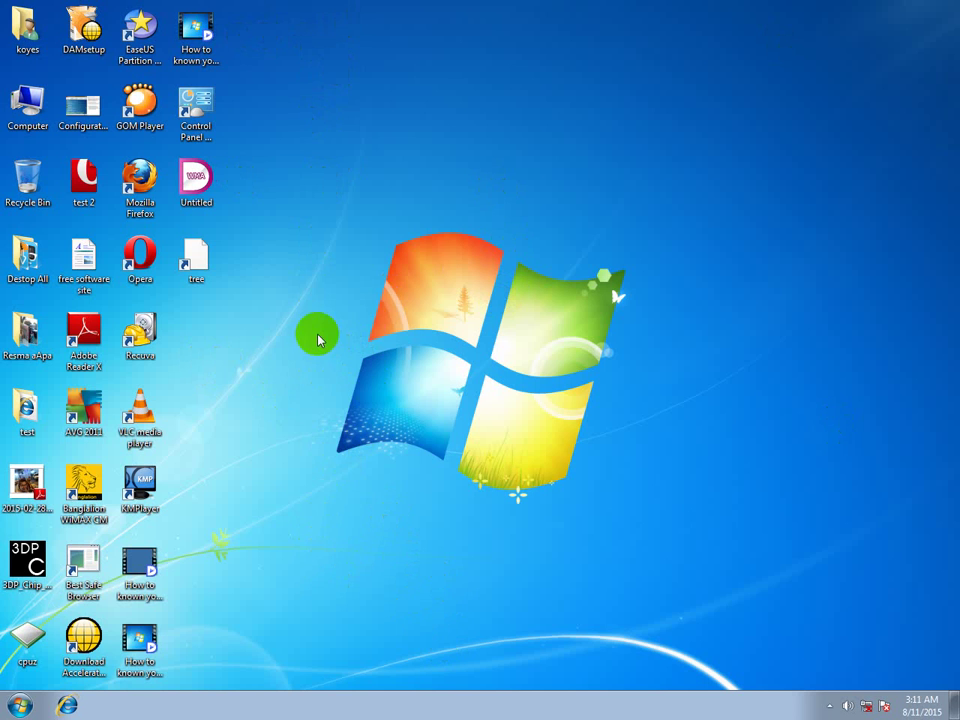
Refresh the desktop several times.
right_click(257, 368)
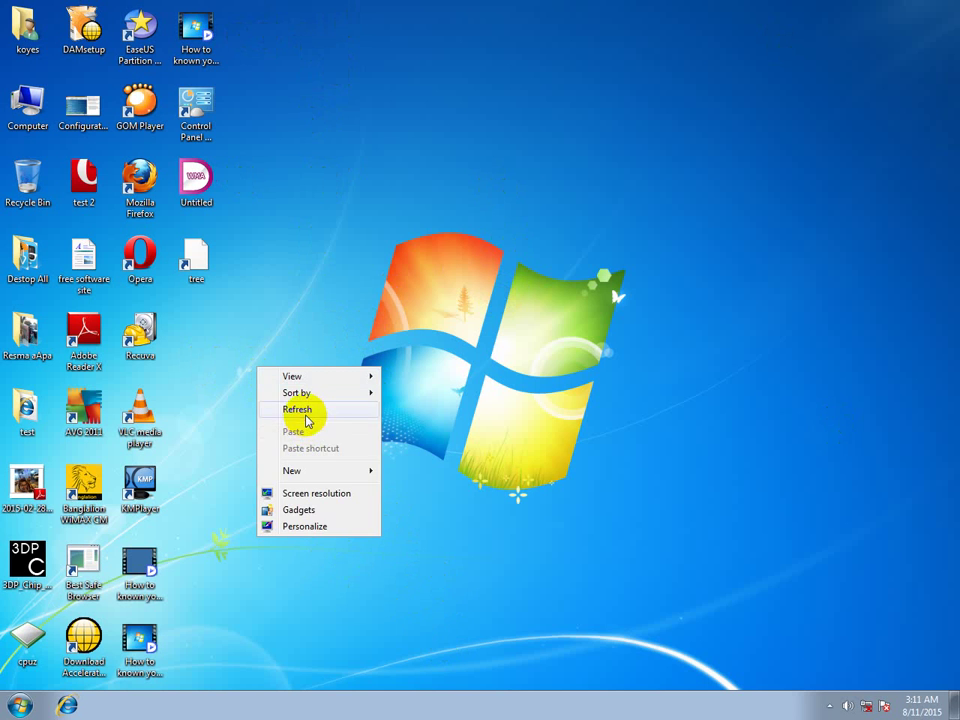
click(300, 410)
right_click(266, 437)
click(305, 477)
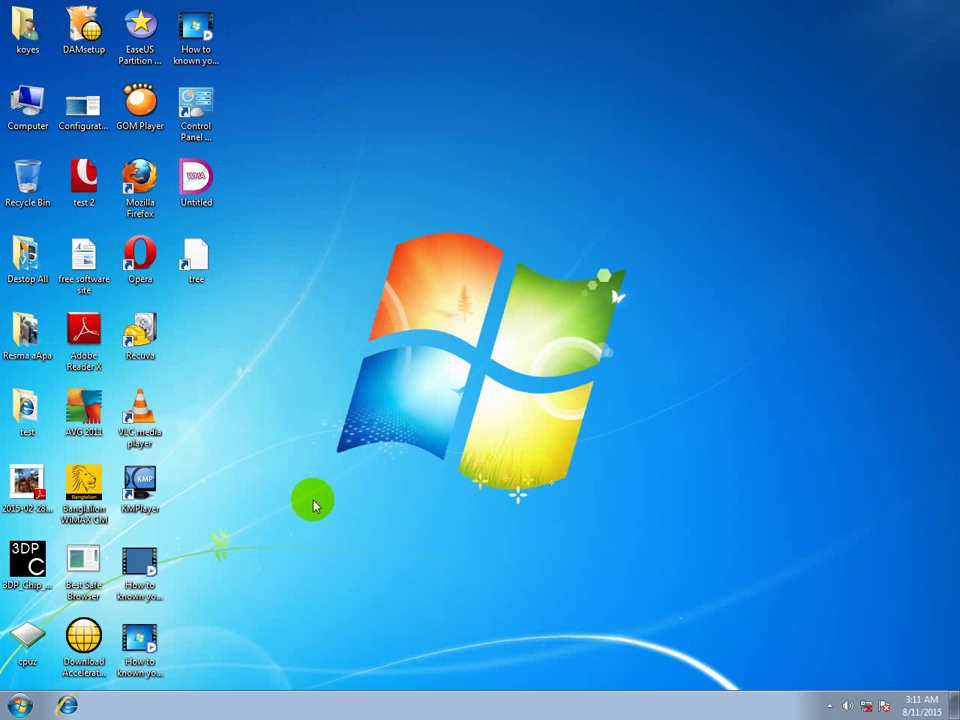
right_click(270, 333)
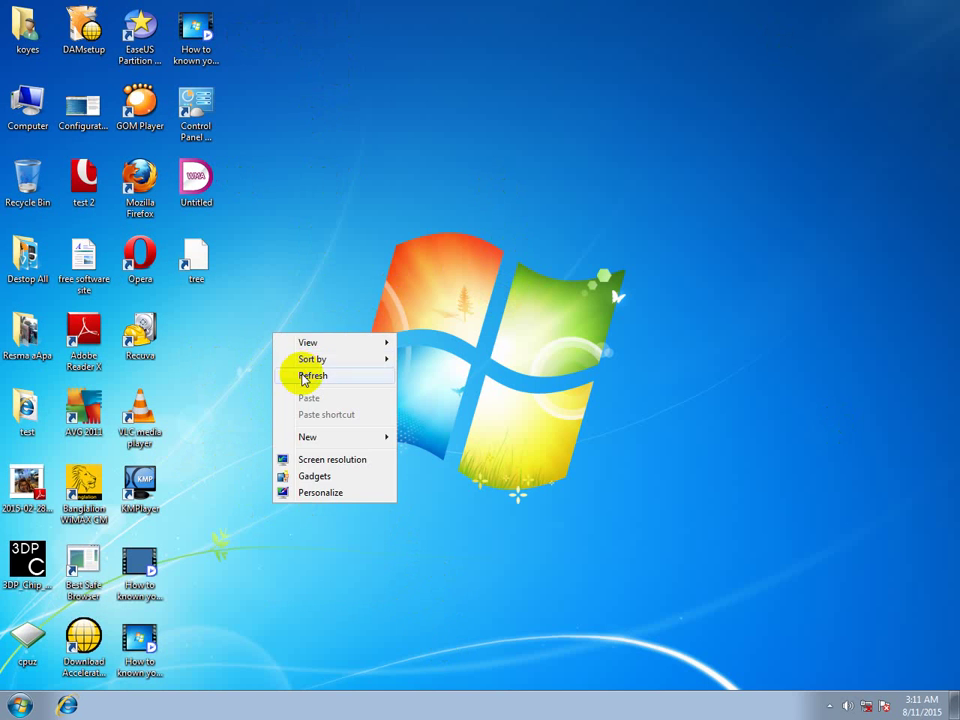
click(302, 375)
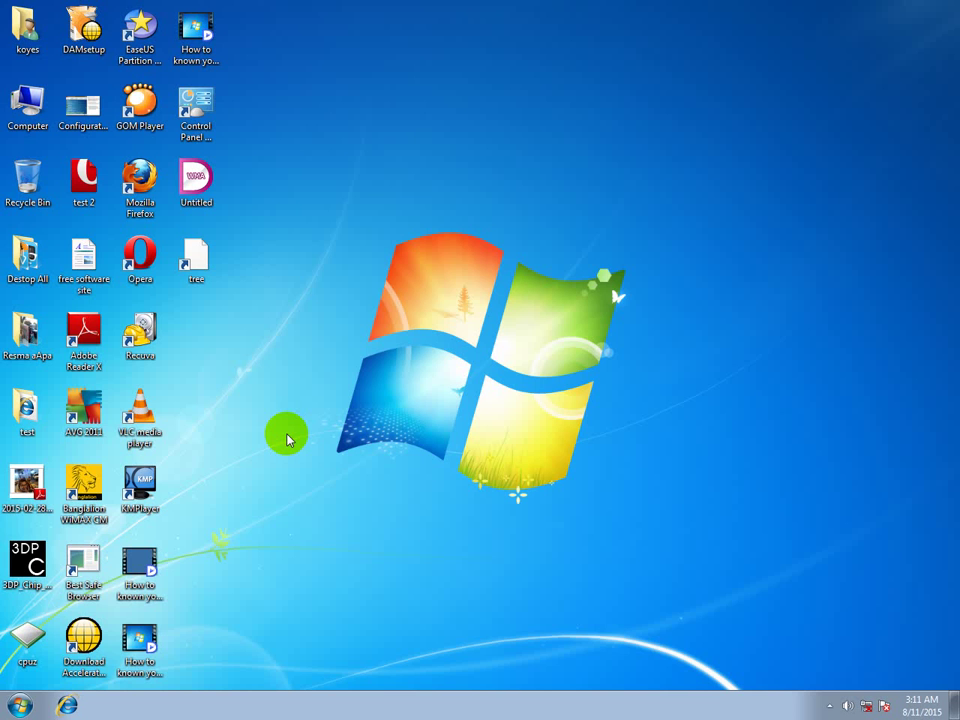
right_click(257, 385)
click(277, 393)
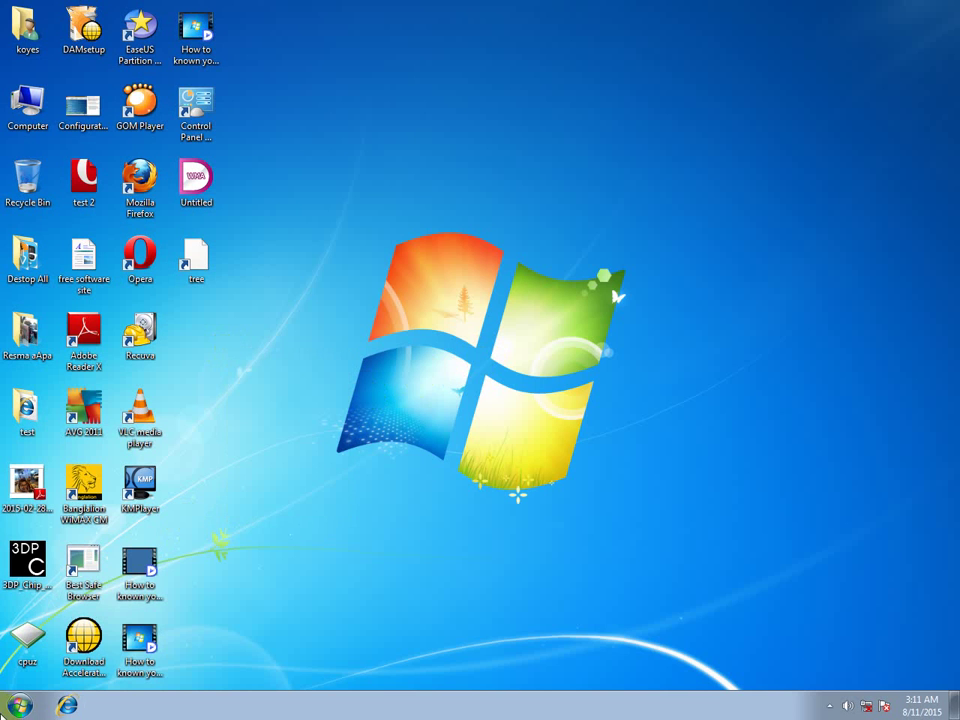
Find and open the Run dialog and execute the tree command from it.
click(18, 705)
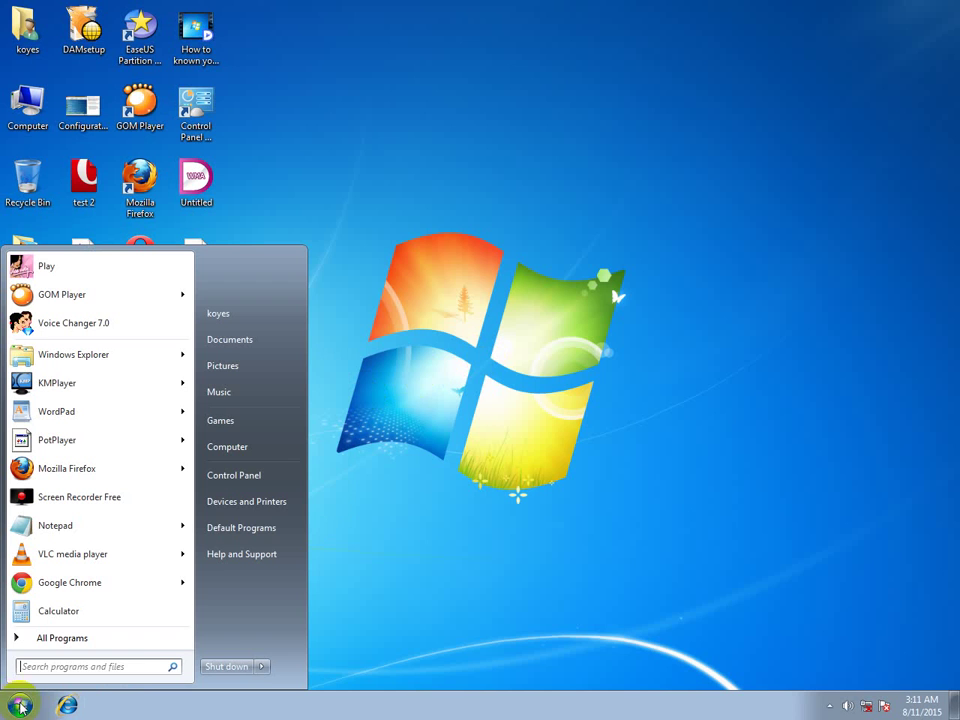
click(72, 664)
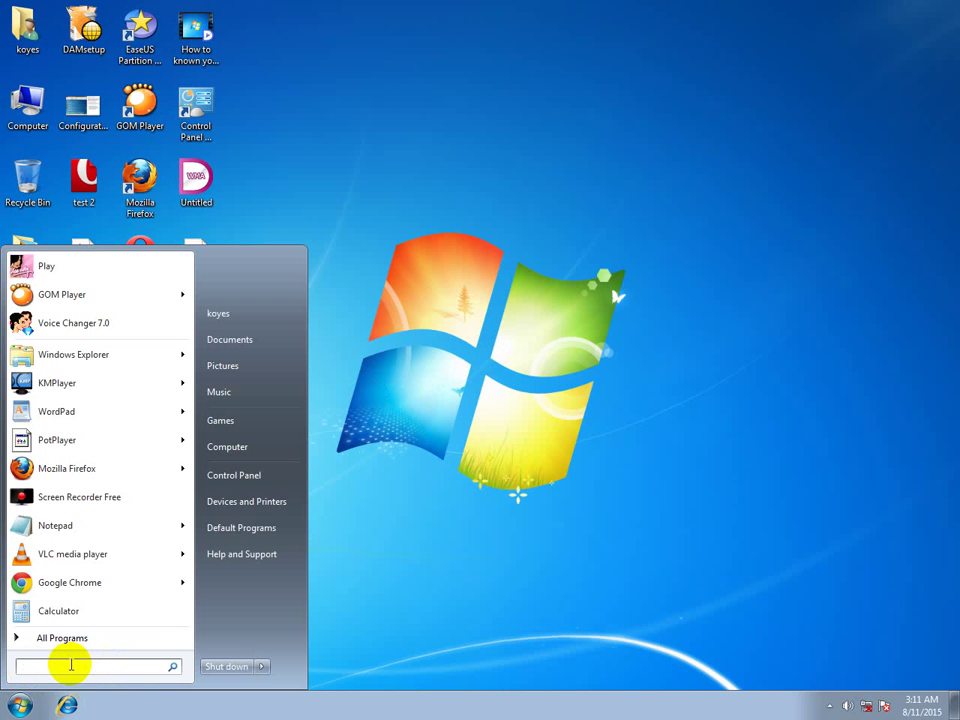
text(r)
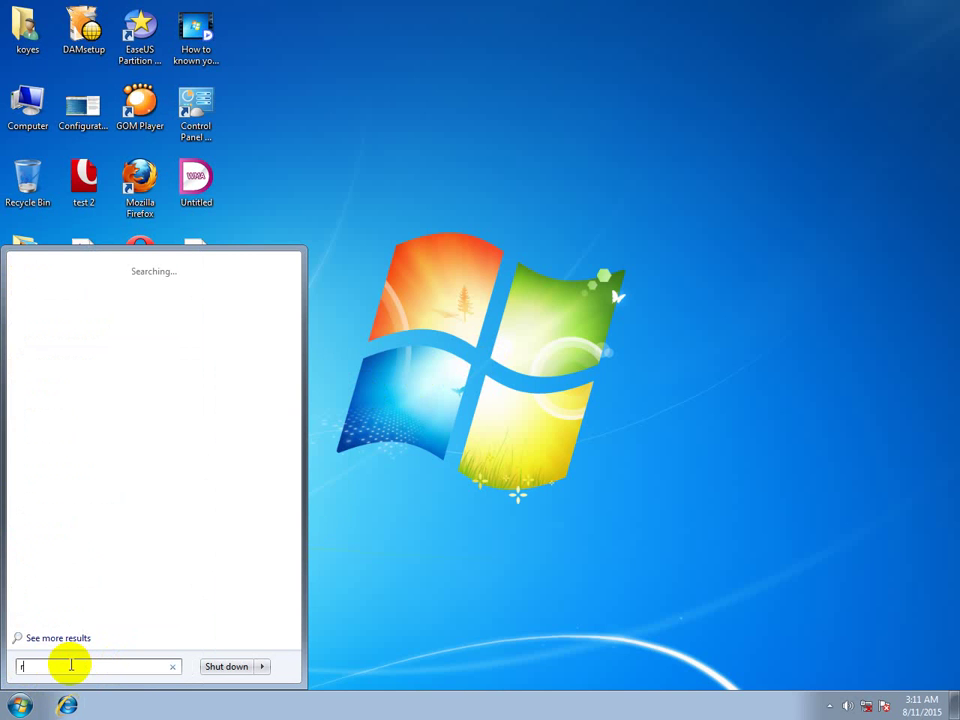
text(un)
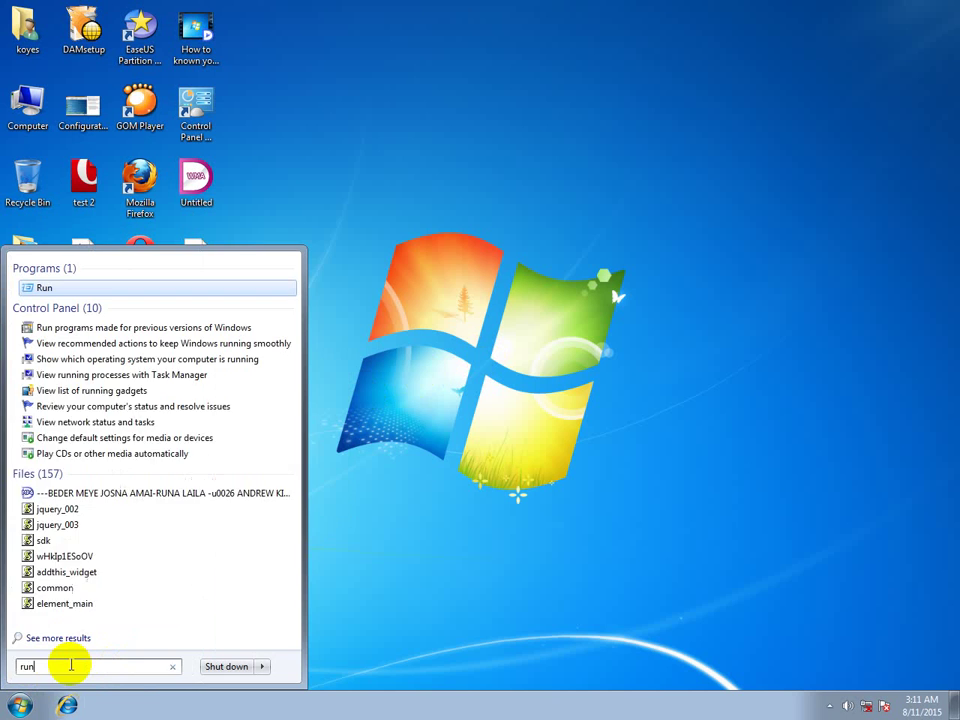
key(Return)
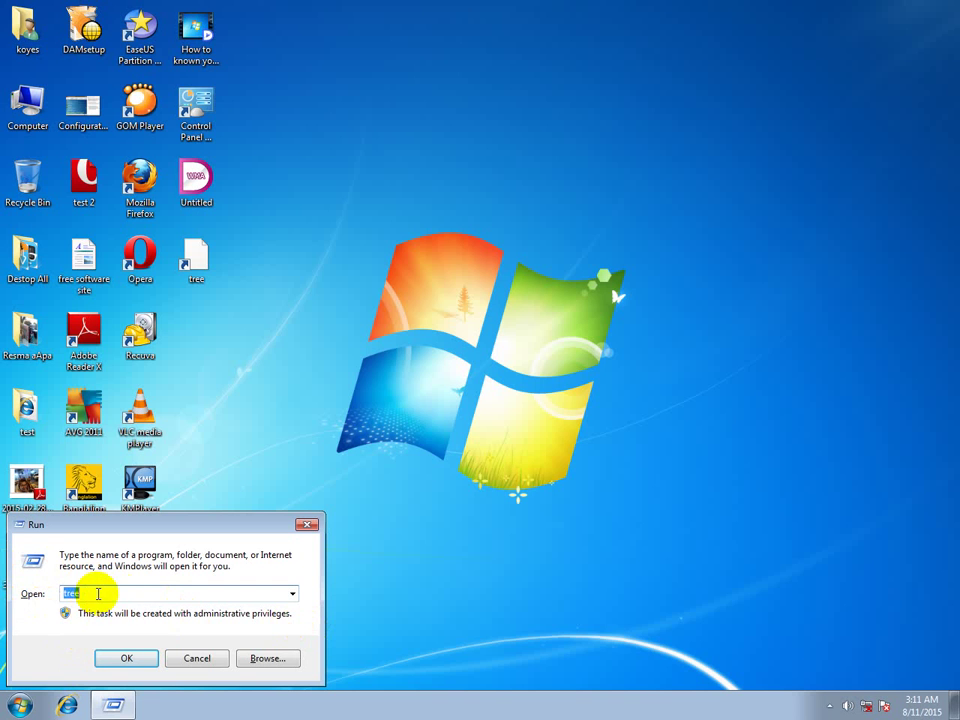
click(150, 594)
drag(150, 594, 0, 611)
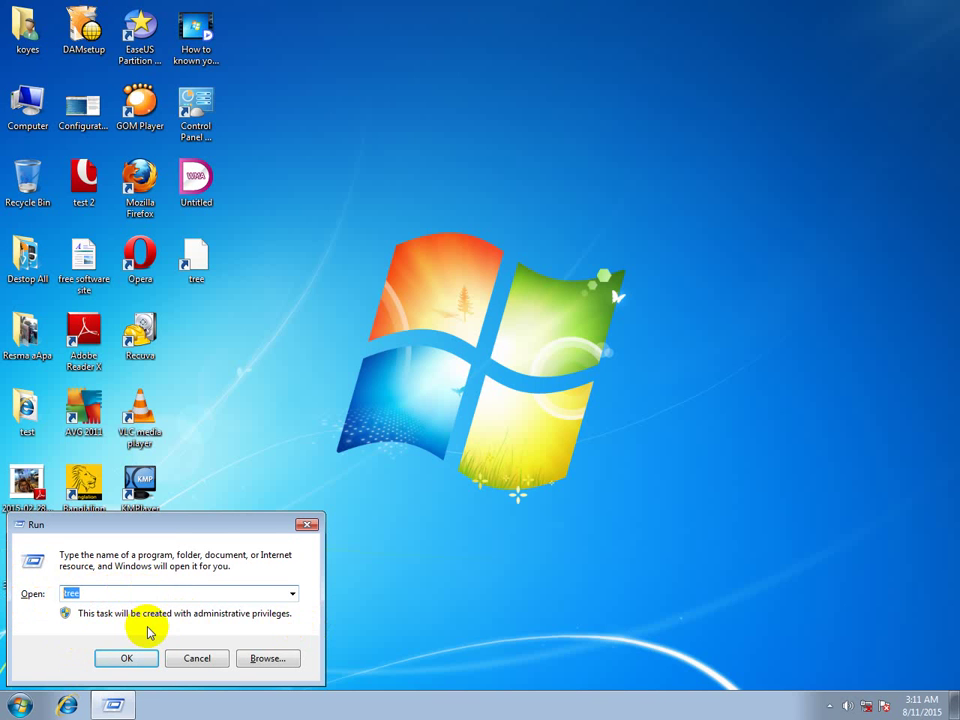
text(tree)
click(132, 659)
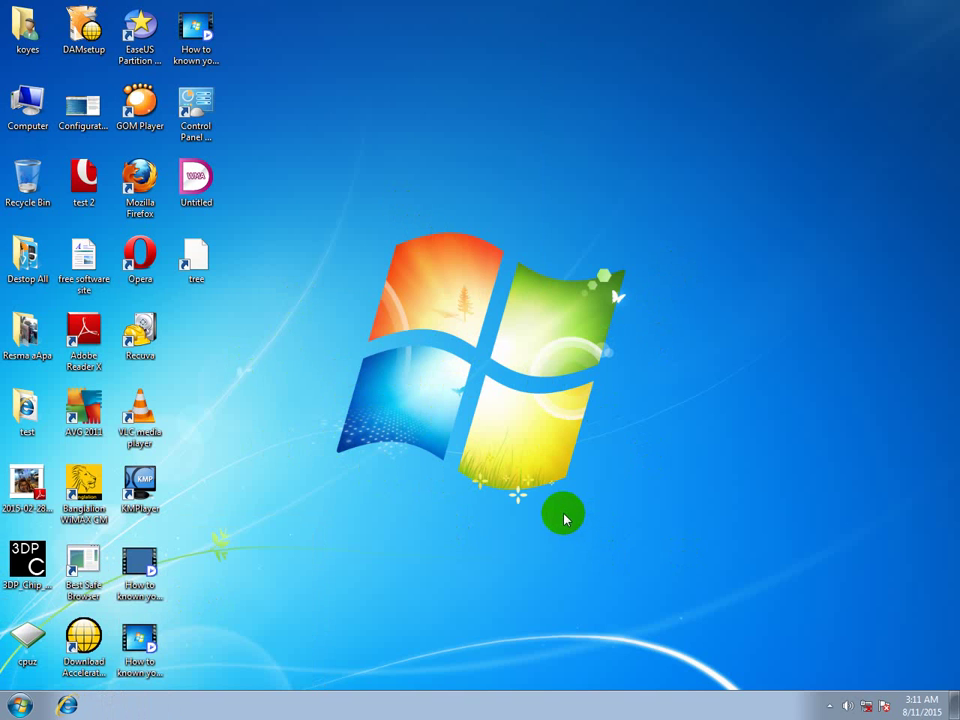
Create a desktop shortcut for the item tree, name it tree, and replace the existing shortcut of that name.
right_click(345, 277)
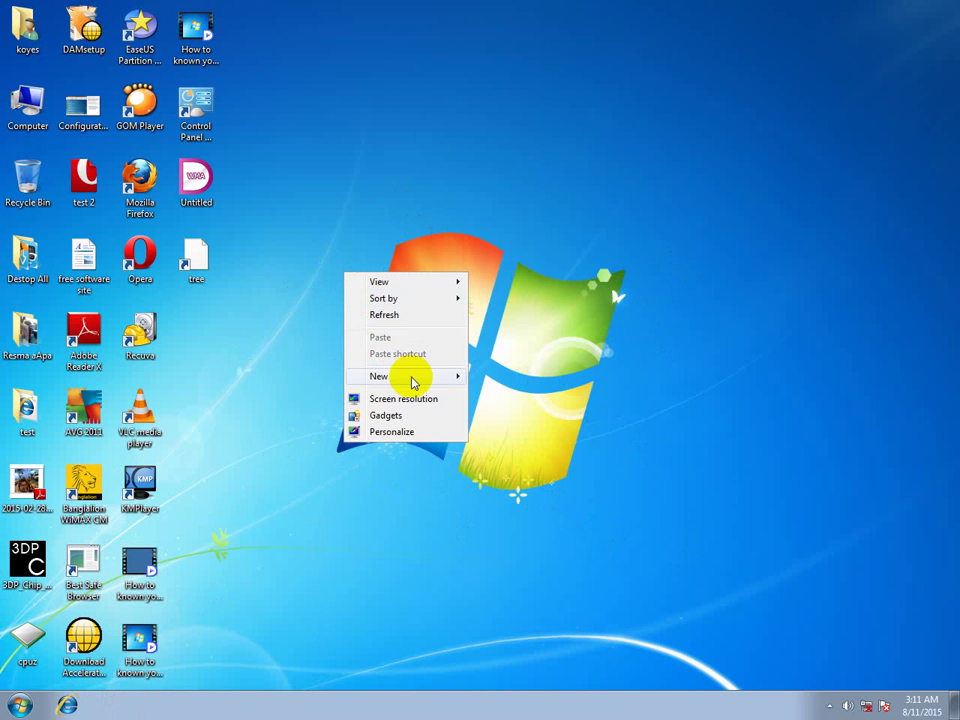
mouse_move(411, 381)
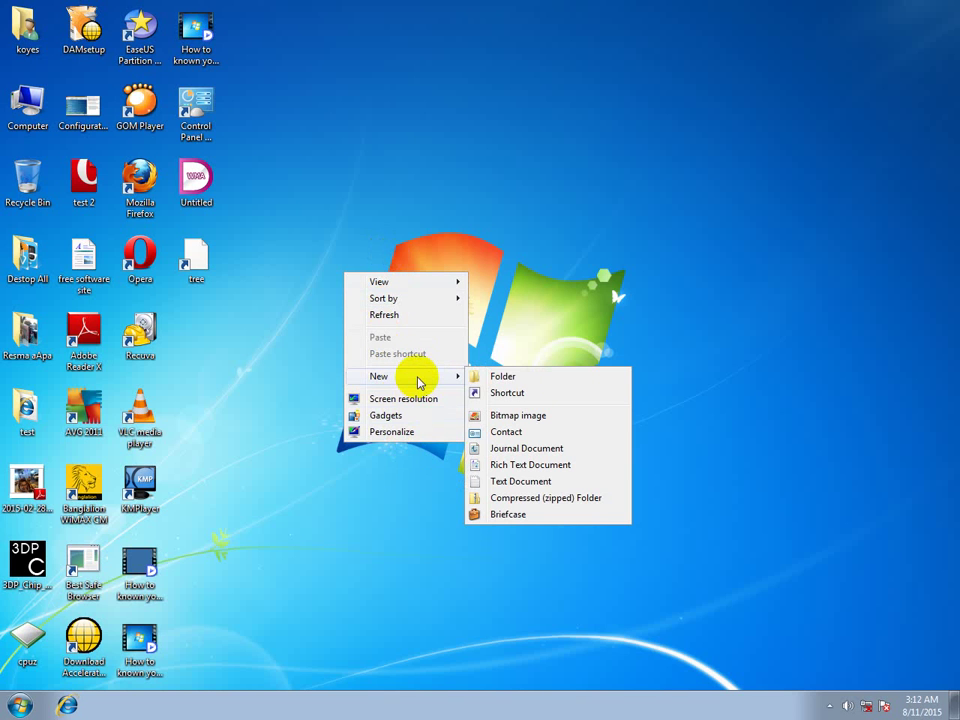
click(515, 393)
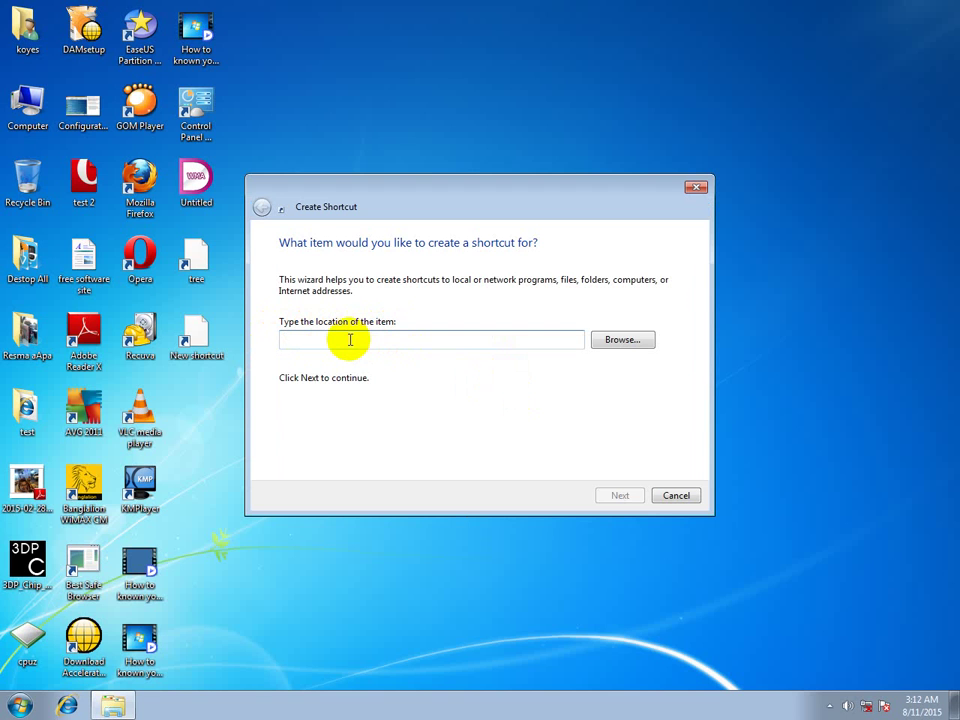
text(tree)
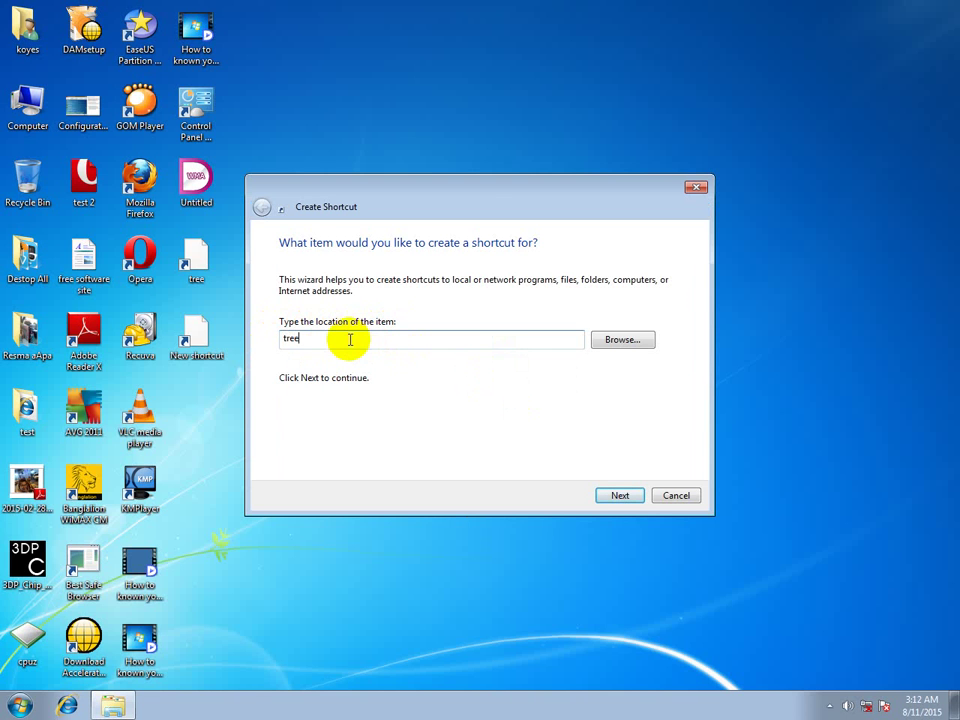
click(614, 496)
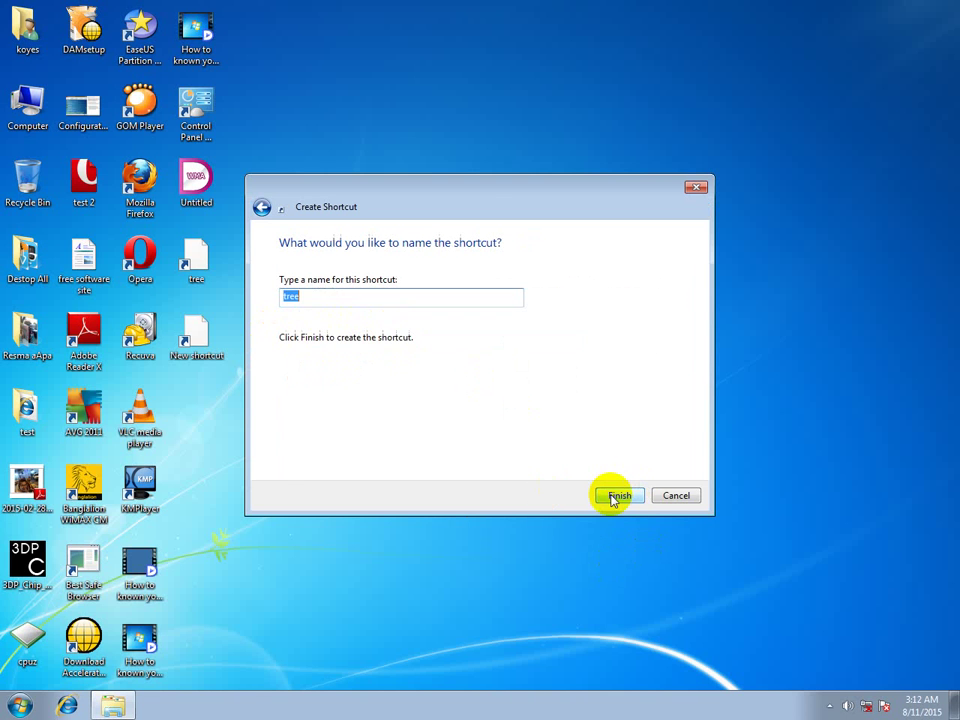
click(617, 497)
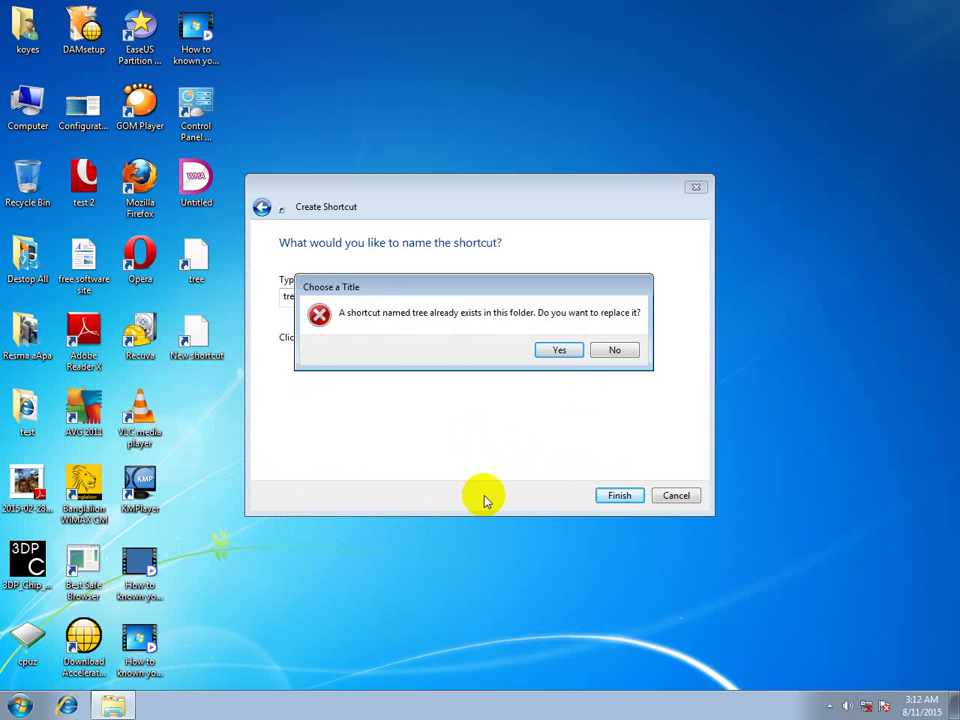
click(559, 350)
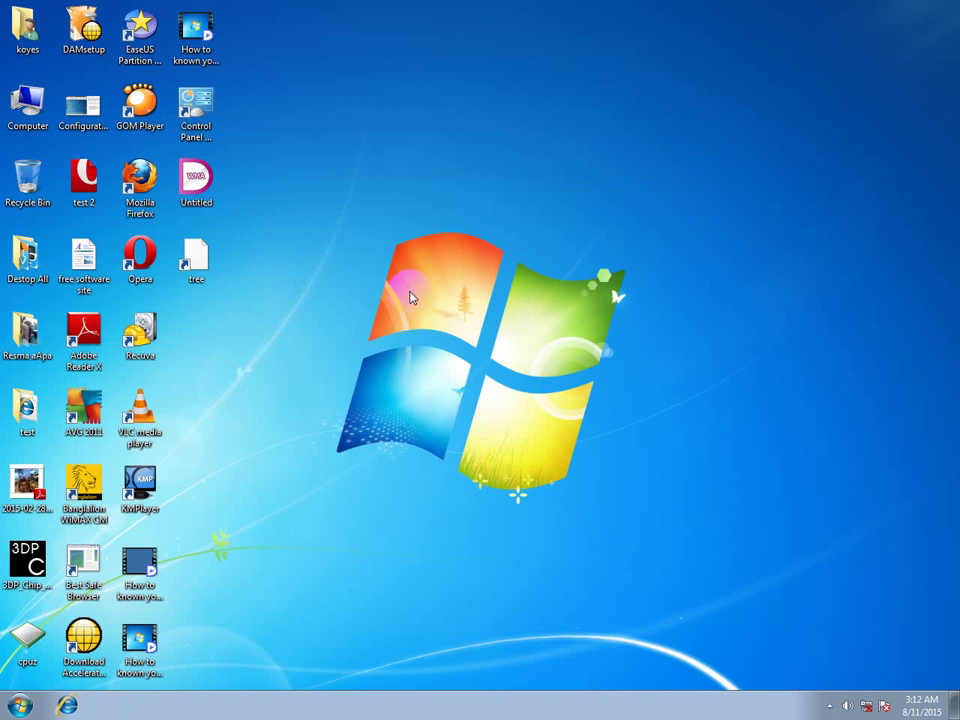
Refresh the desktop and launch the tree shortcut.
right_click(411, 297)
click(424, 326)
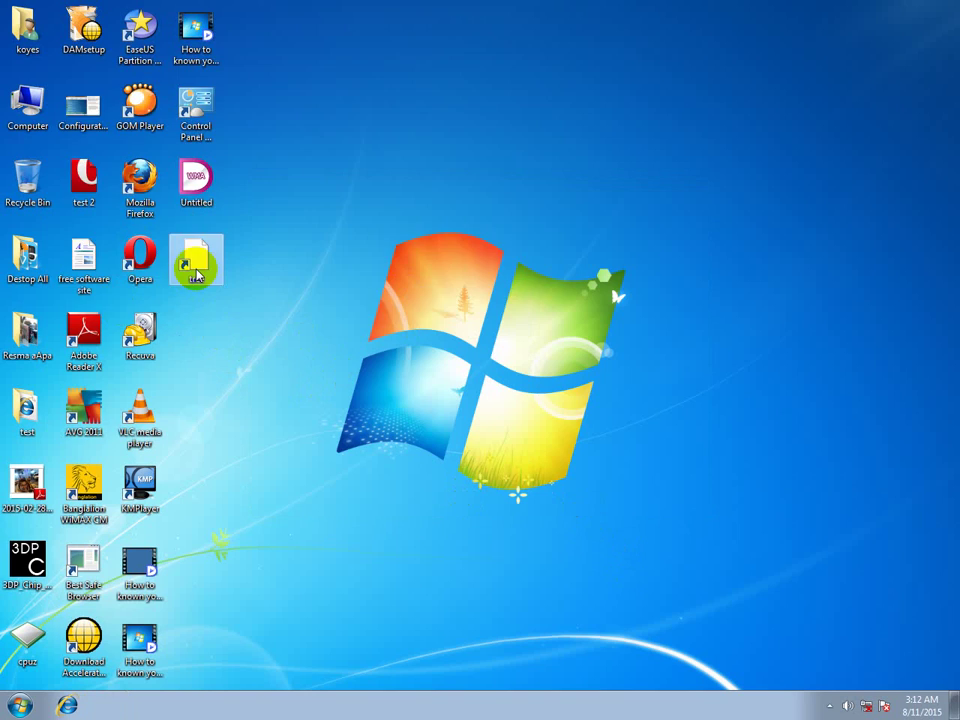
double_click(196, 268)
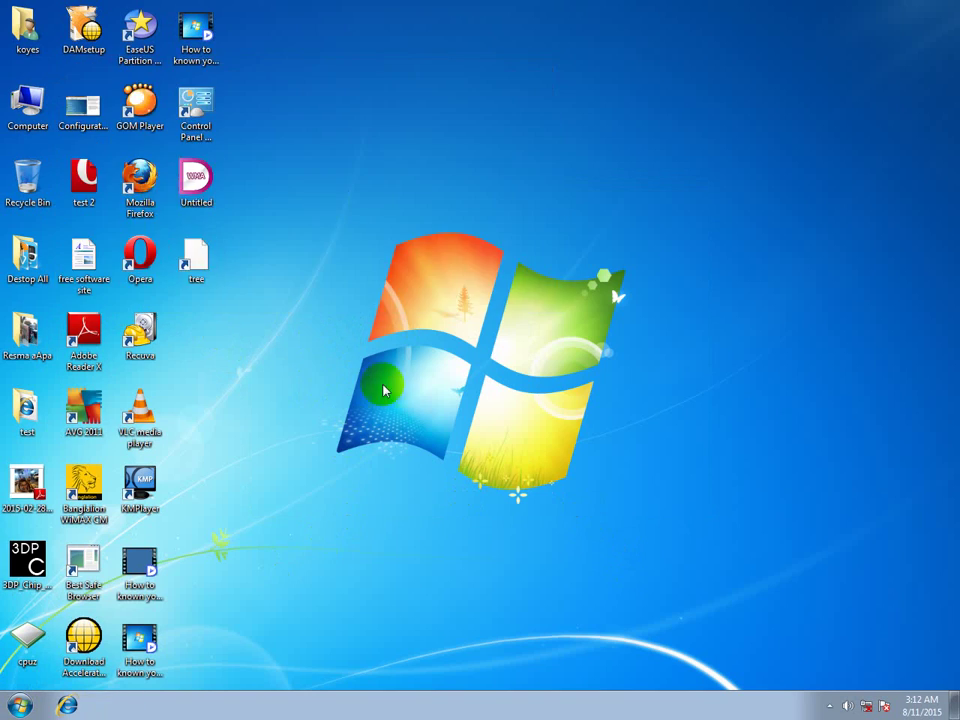
click(20, 706)
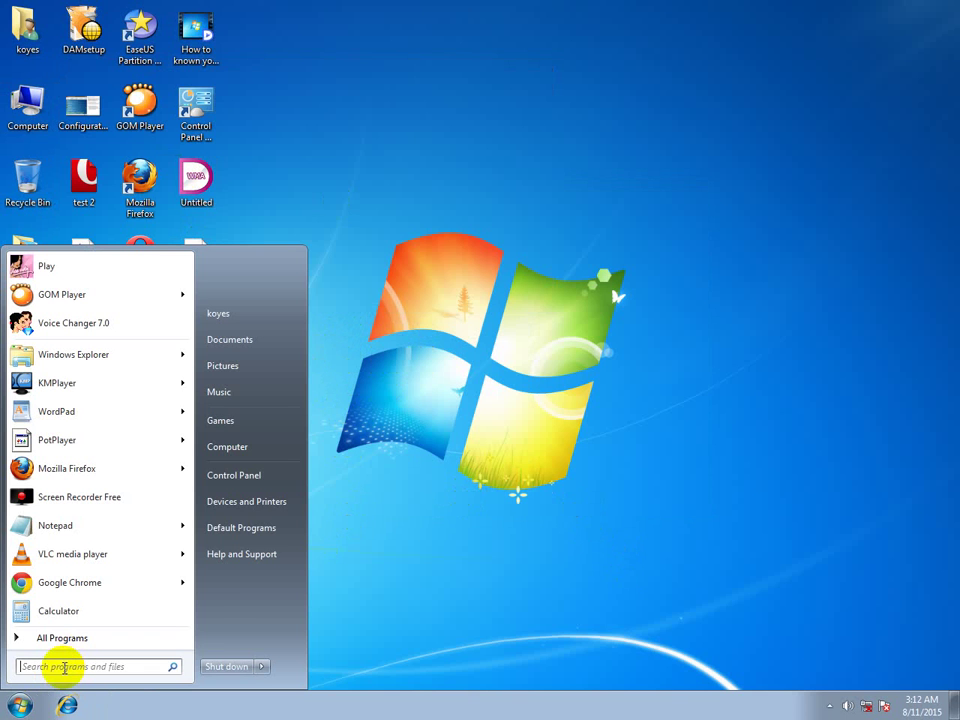
click(640, 515)
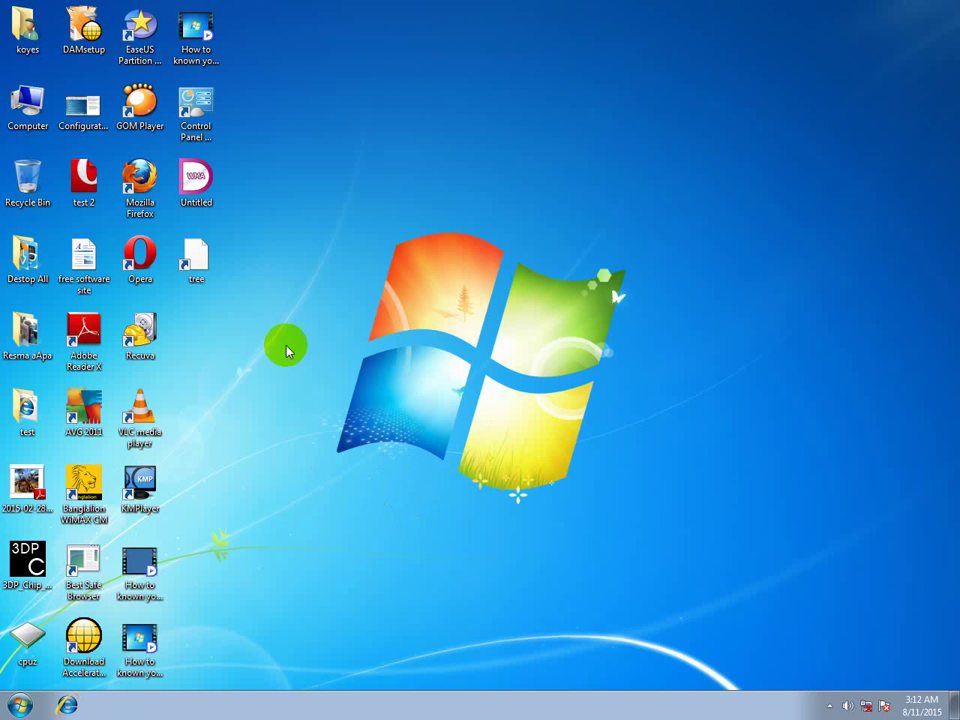
Launch the tree shortcut once more, and refresh the desktop again.
click(193, 274)
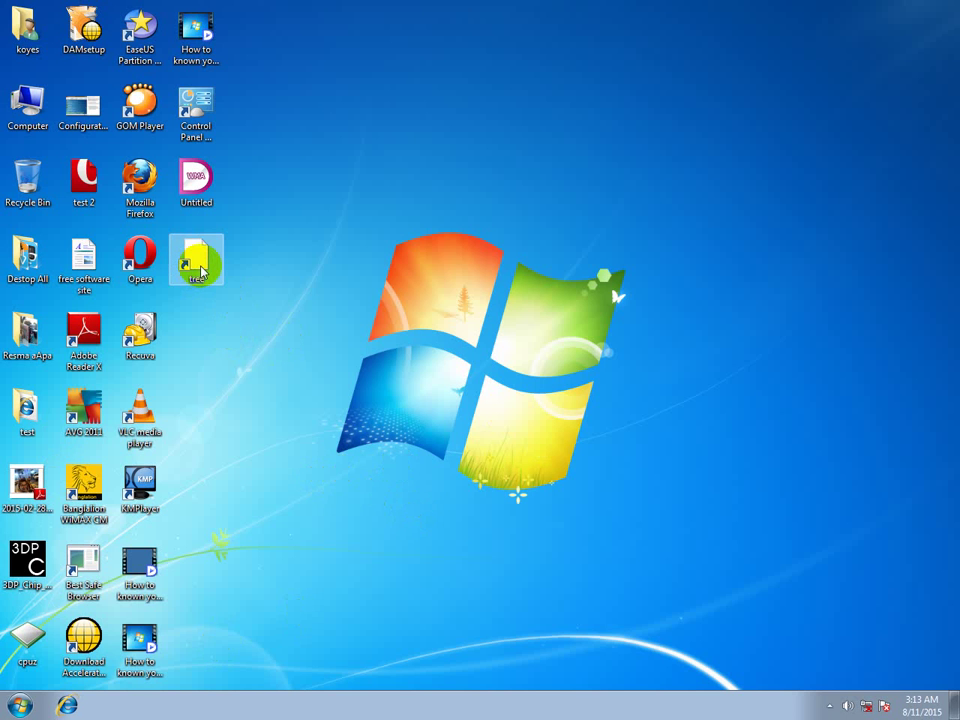
double_click(196, 262)
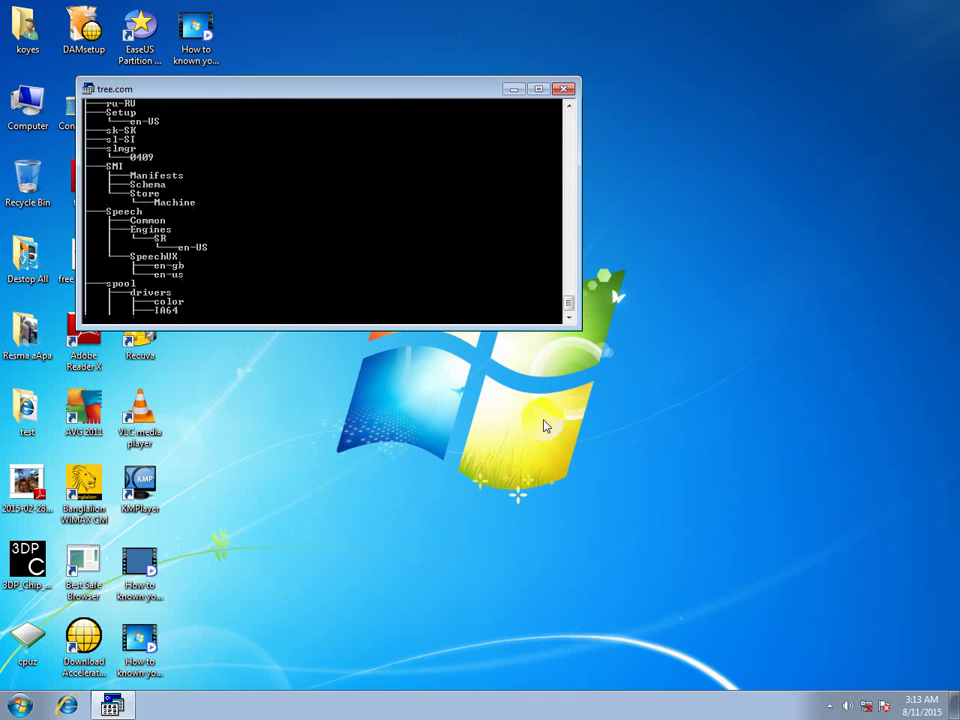
right_click(381, 284)
click(420, 328)
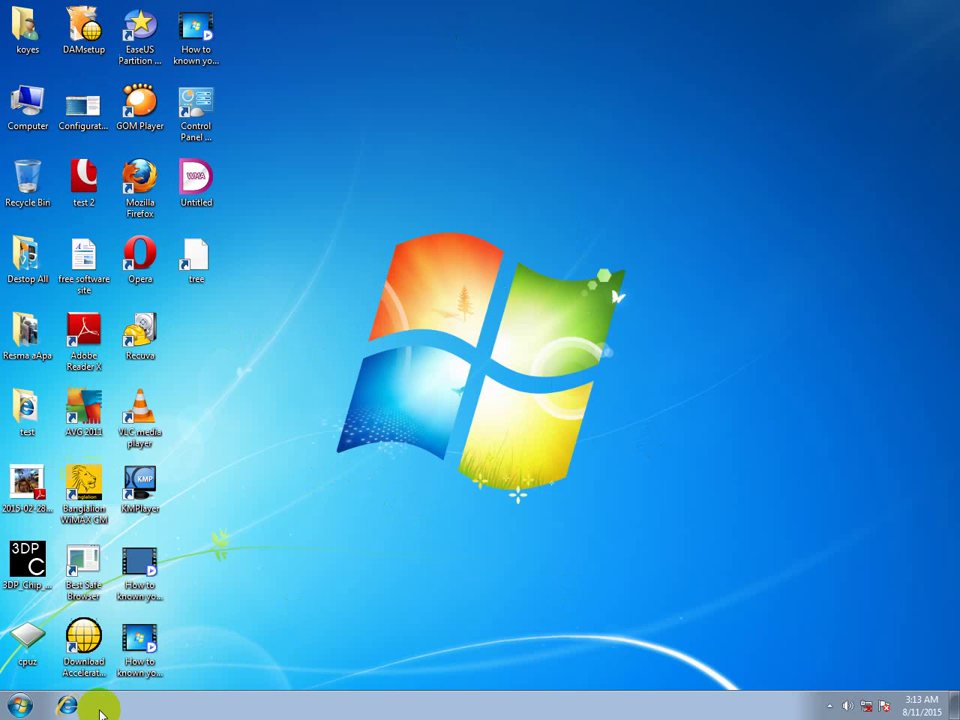
Open the Windows Temp folder by executing temp from the Run dialog.
click(20, 706)
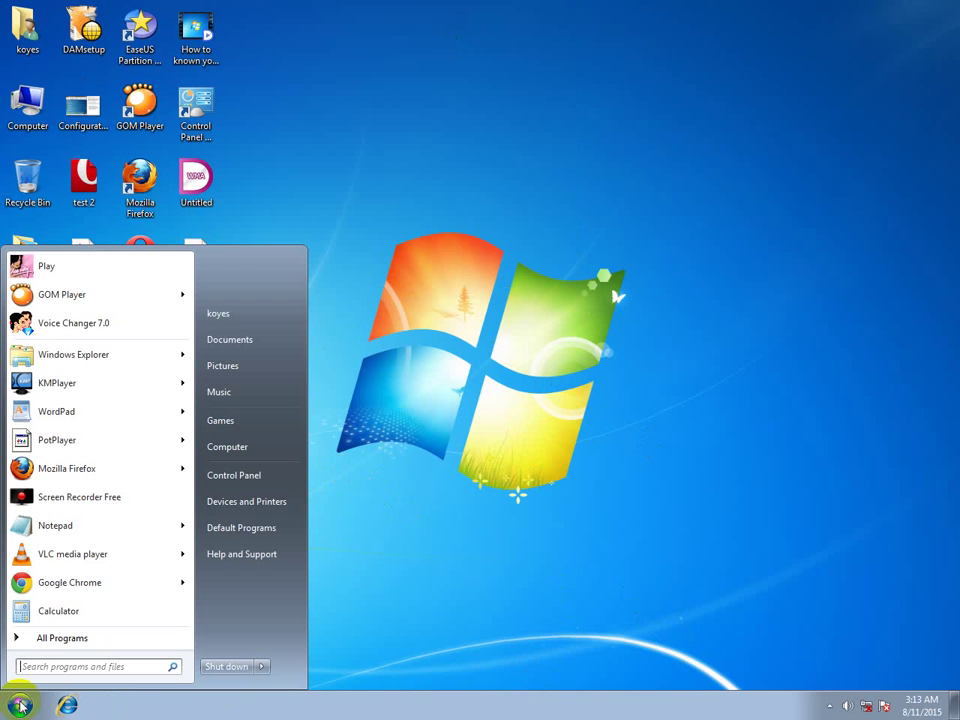
click(68, 664)
text(run)
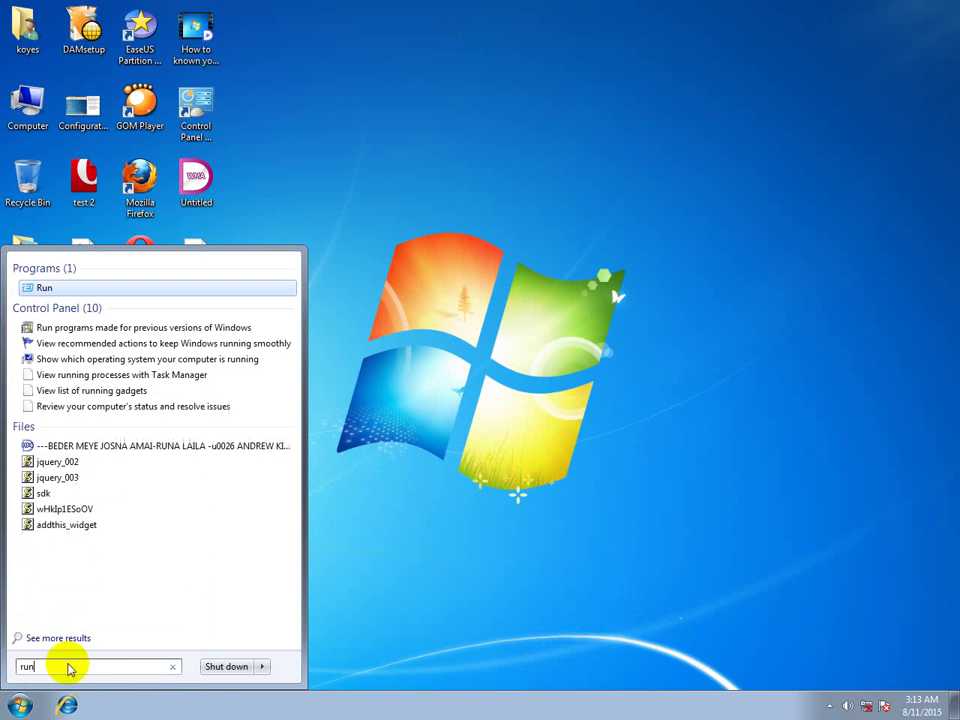
key(Return)
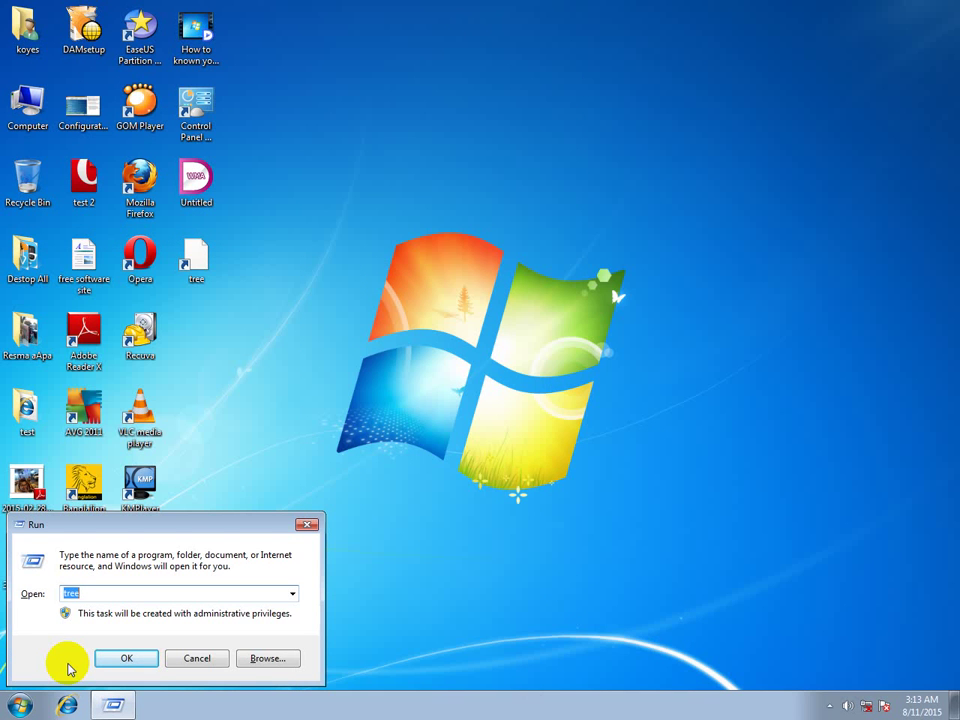
text(temp)
key(Return)
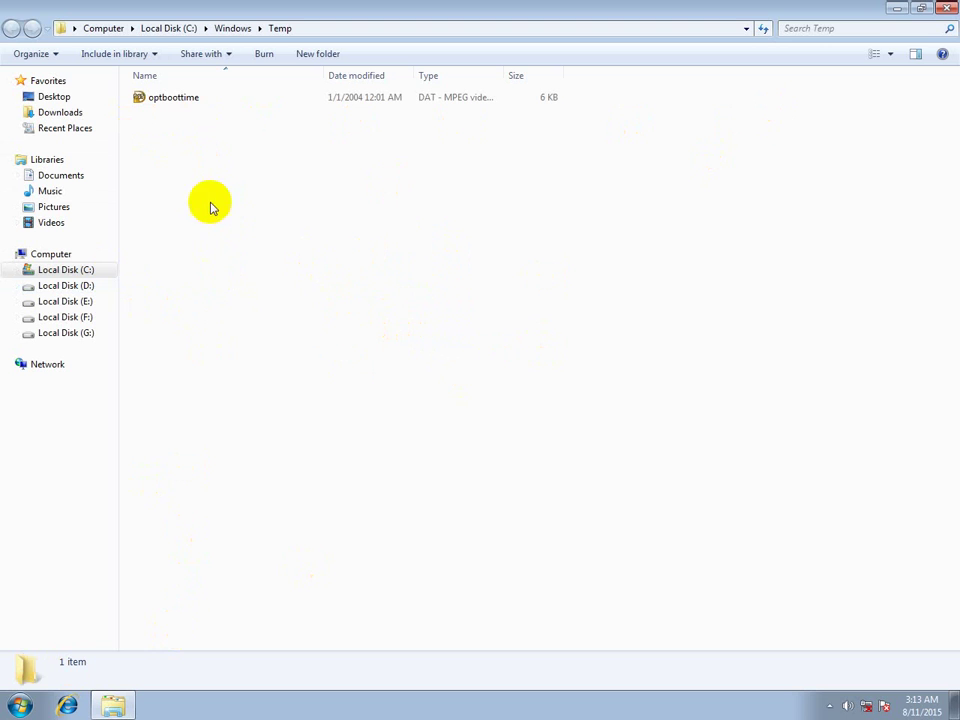
Try to delete everything in the Temp folder, cancel the retry for the optboottime file, and close the folder window.
click(184, 99)
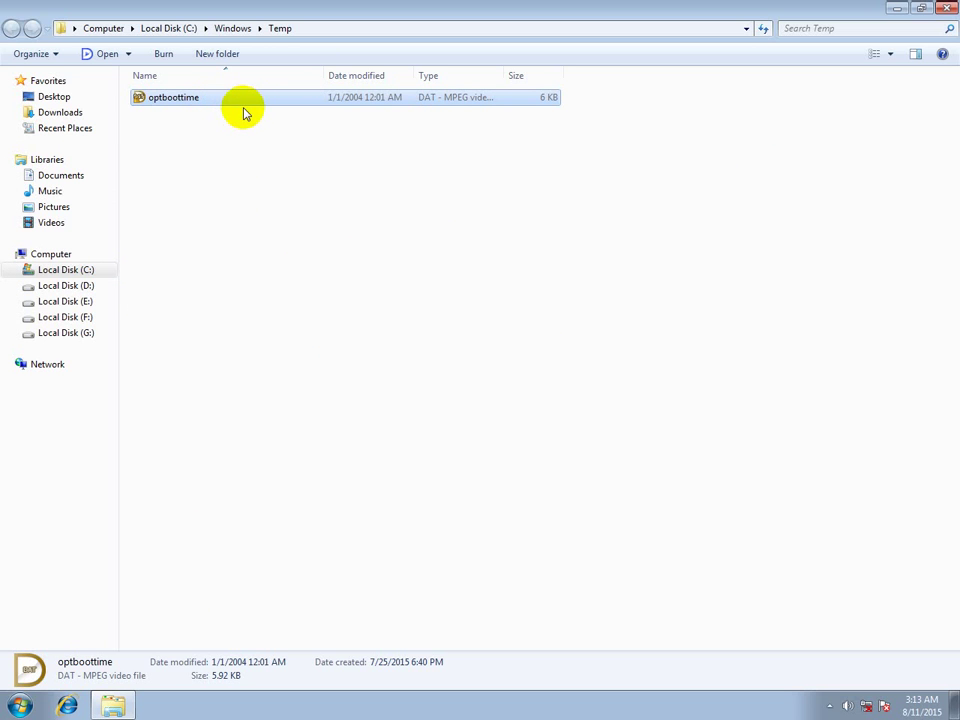
click(410, 238)
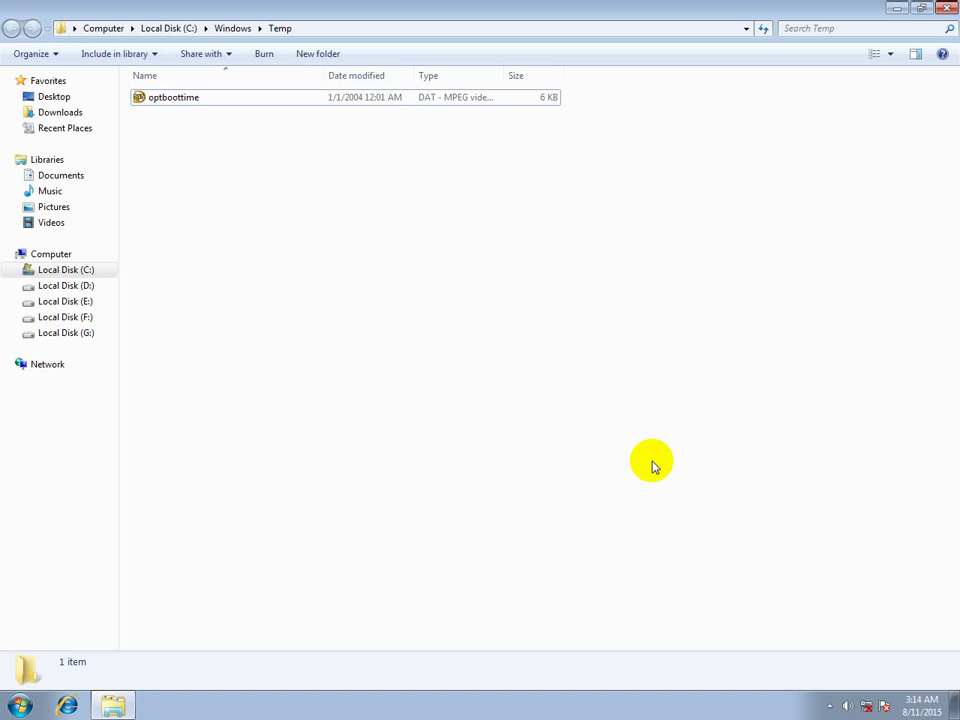
key(ctrl+a)
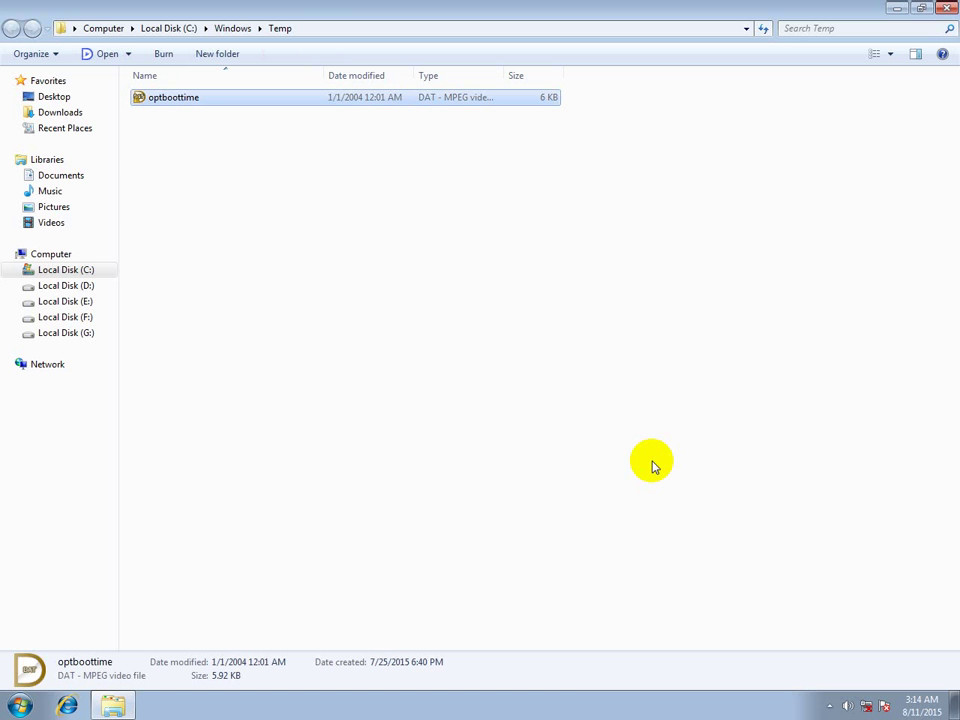
key(Delete)
key(Return)
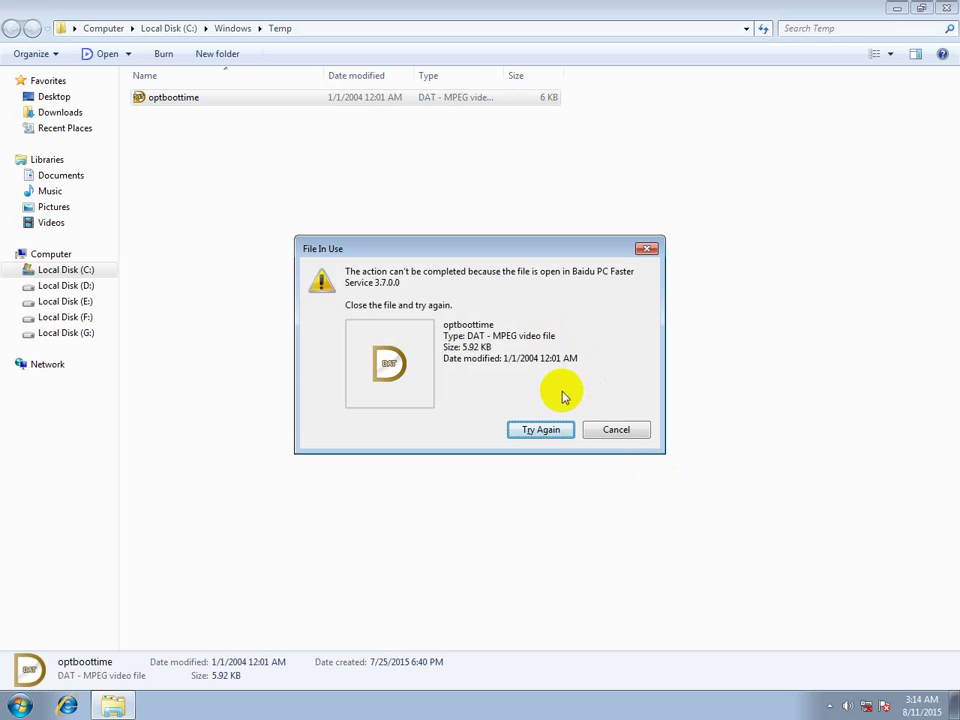
click(616, 430)
click(946, 8)
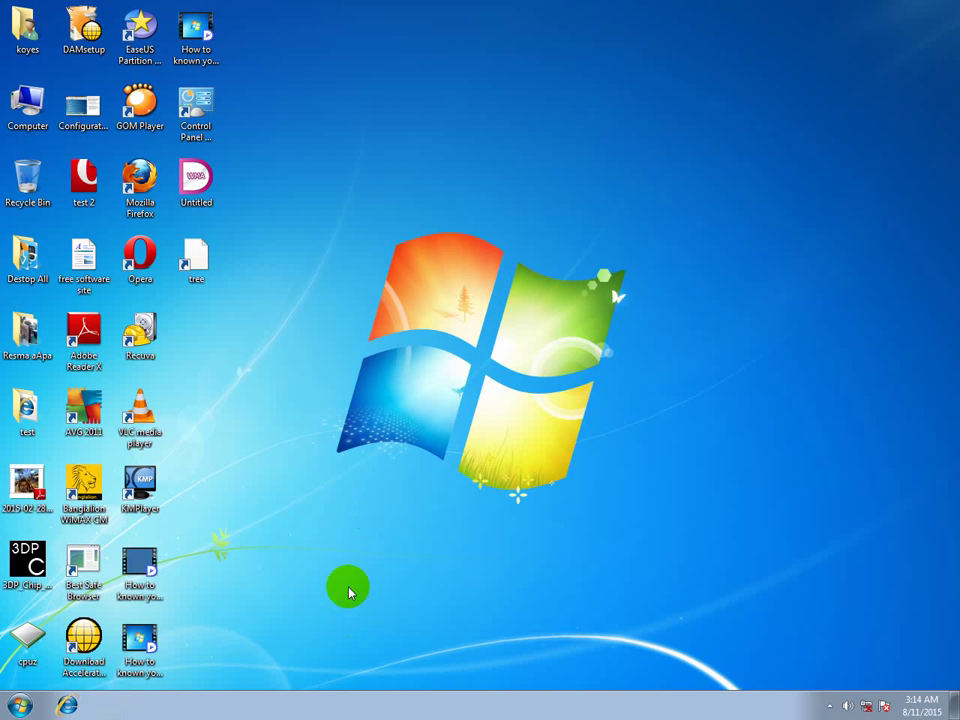
Open the user's local Temp folder by executing %temp% from the Run dialog.
click(20, 705)
click(87, 667)
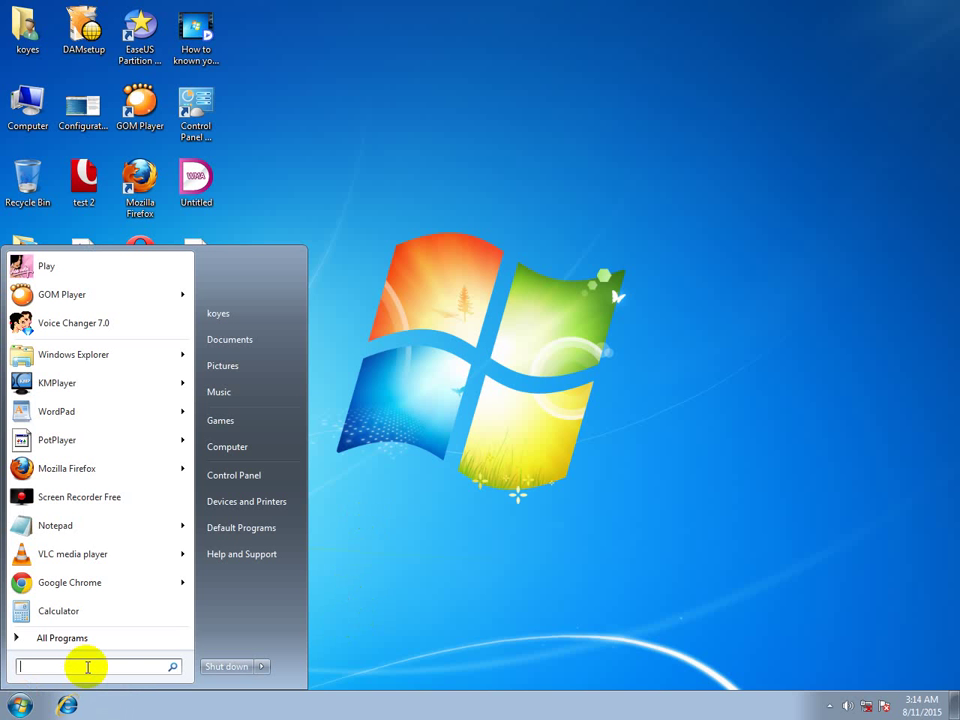
text(run)
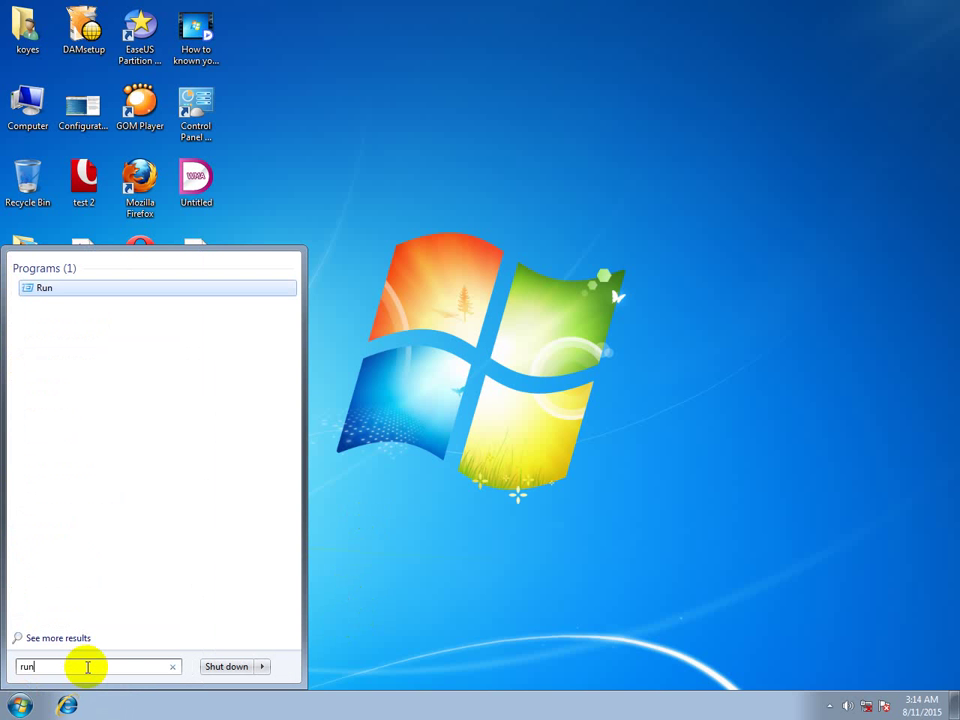
key(Return)
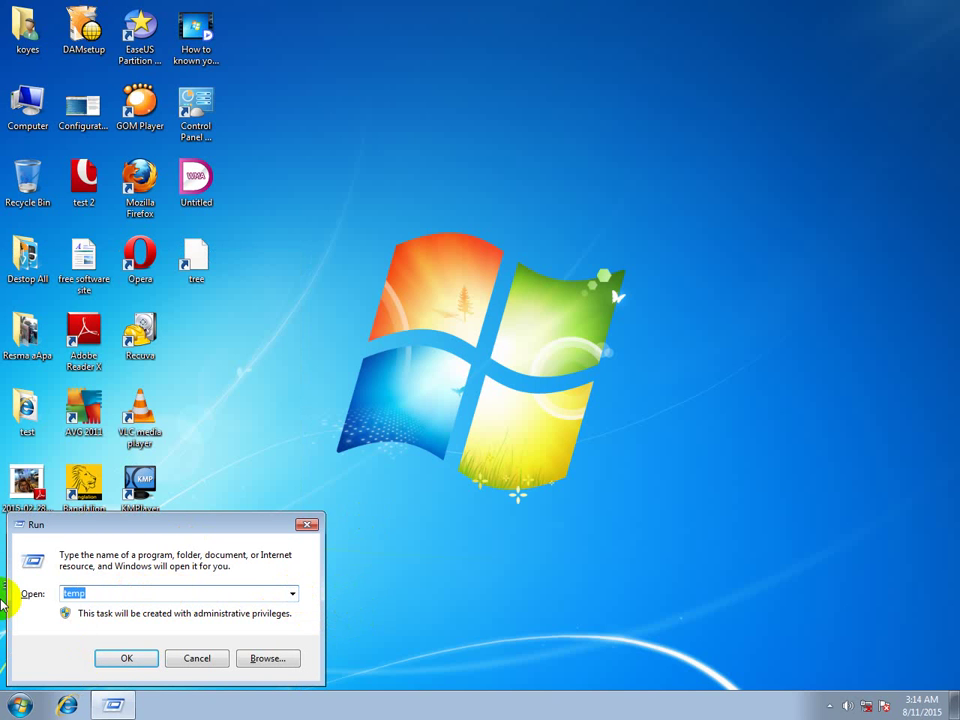
text(%)
key(BackSpace)
text(%)
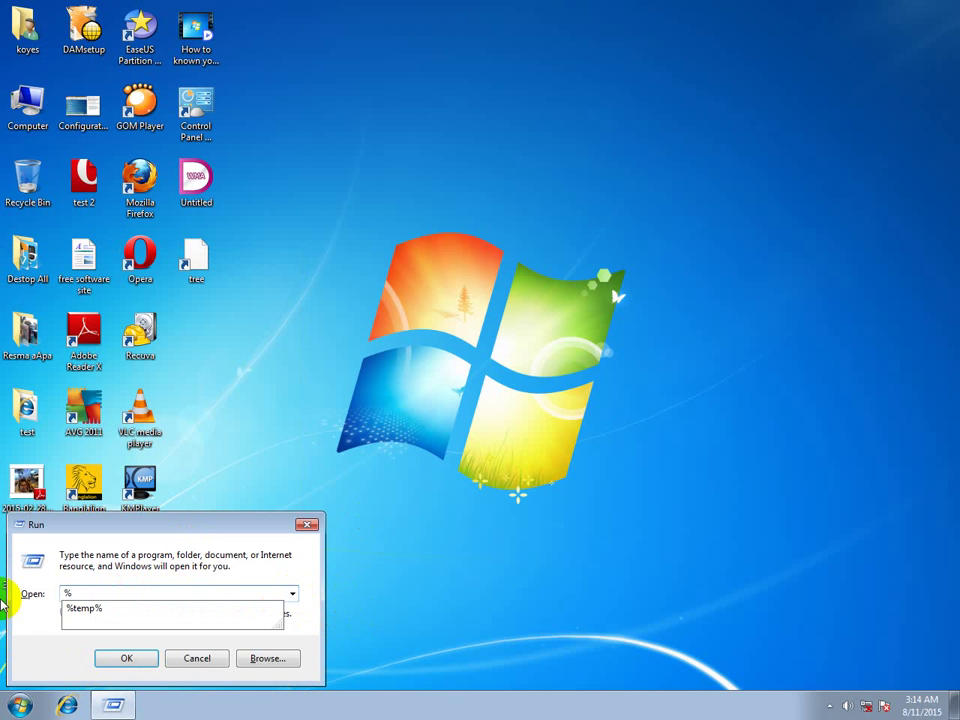
text(temp%)
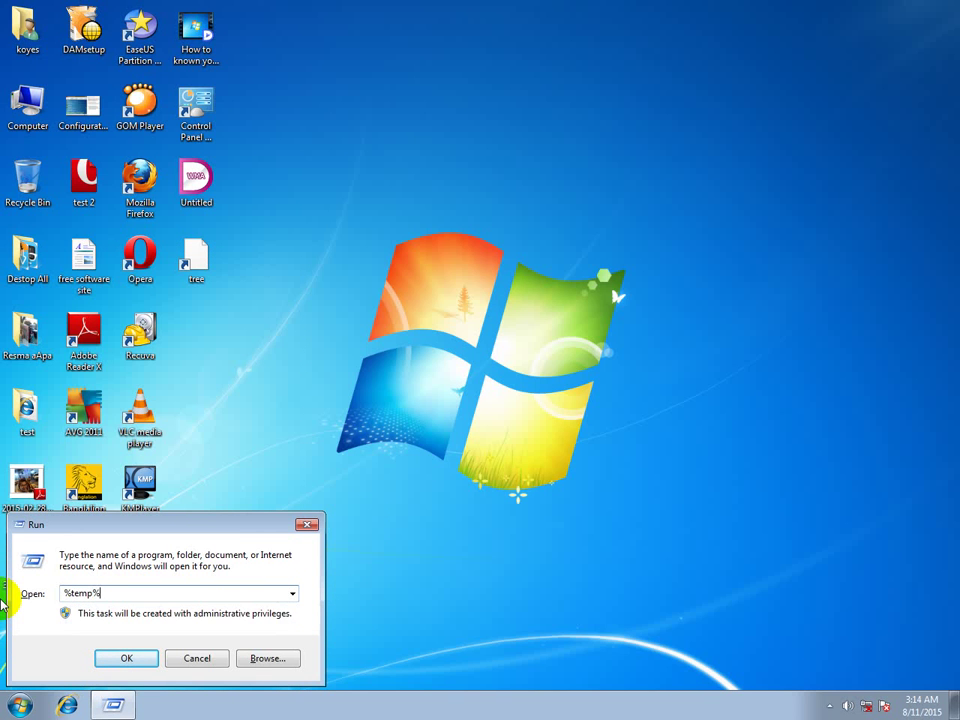
key(Return)
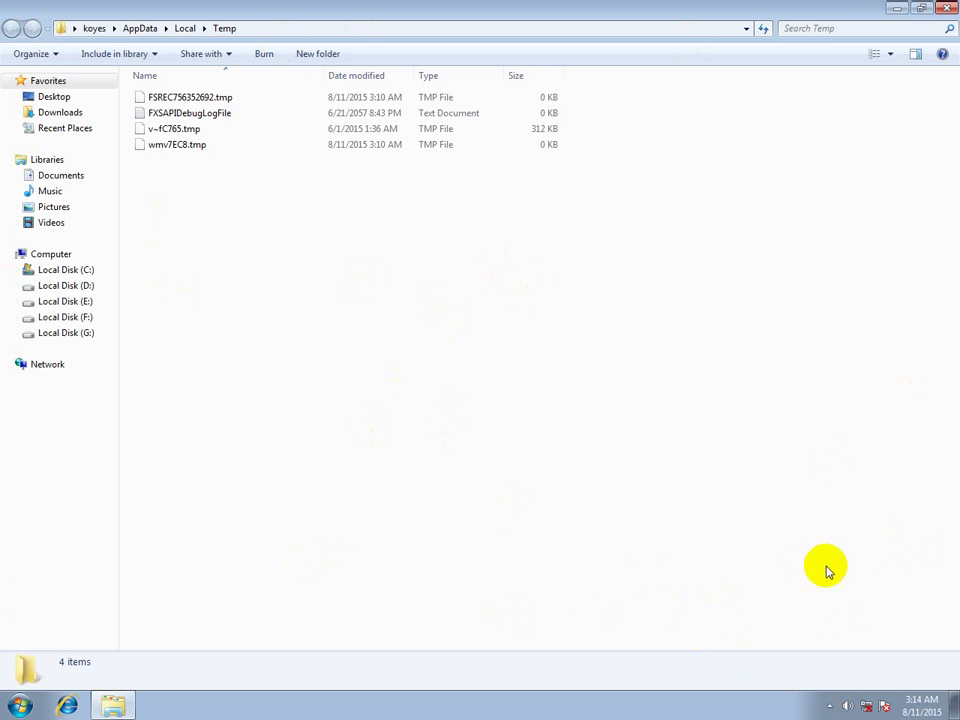
Try to permanently delete all files in the user's Temp folder, skipping every file that is in use.
key(ctrl+a)
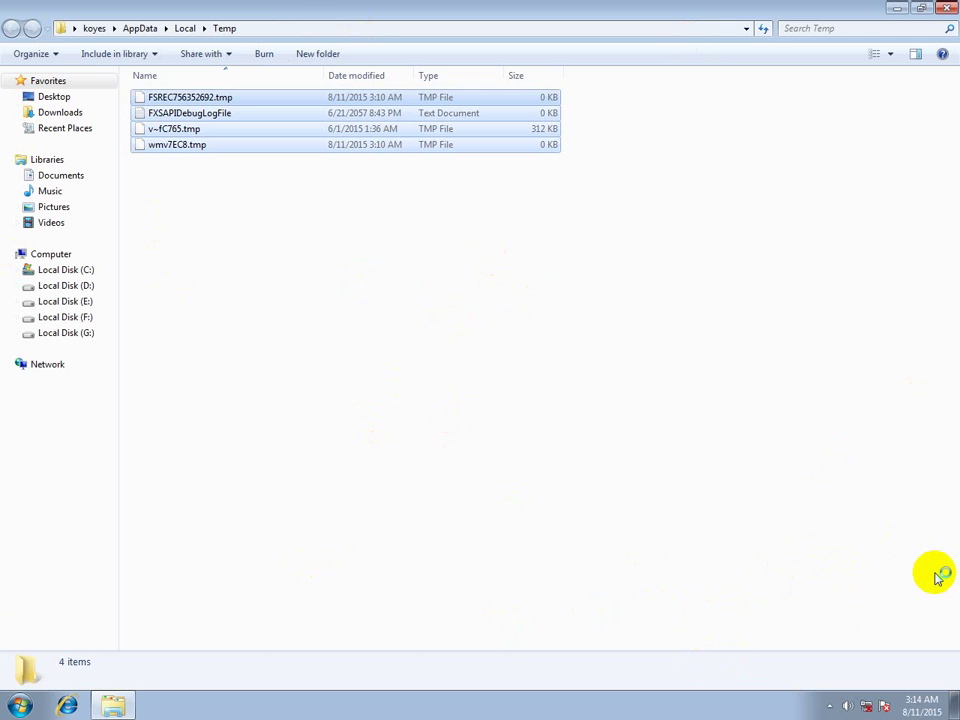
key(shift+Delete)
key(Return)
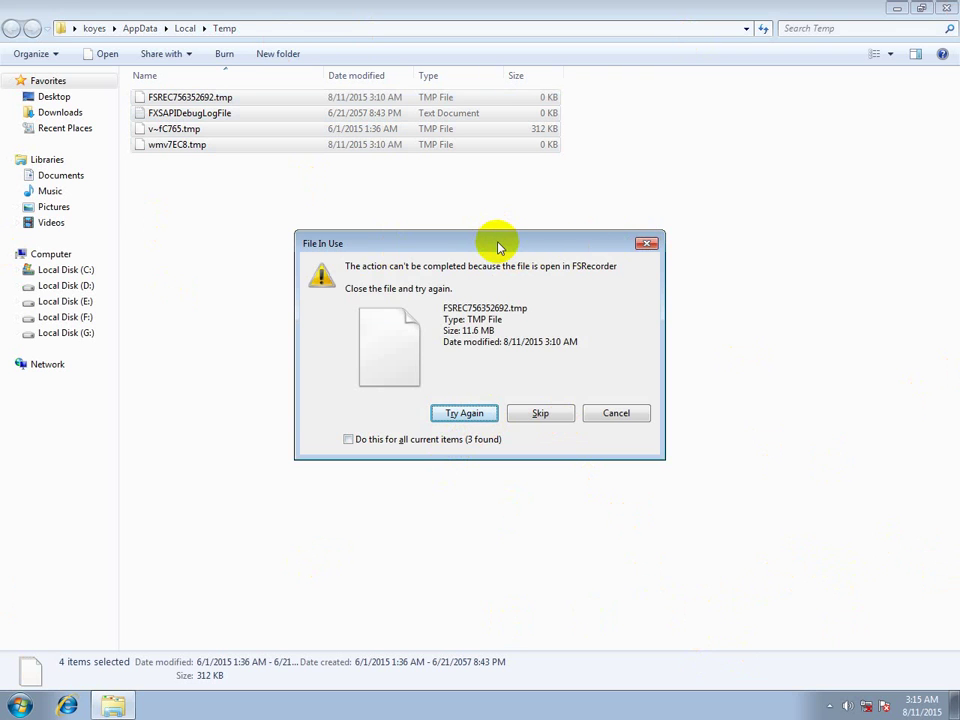
drag(500, 246, 606, 298)
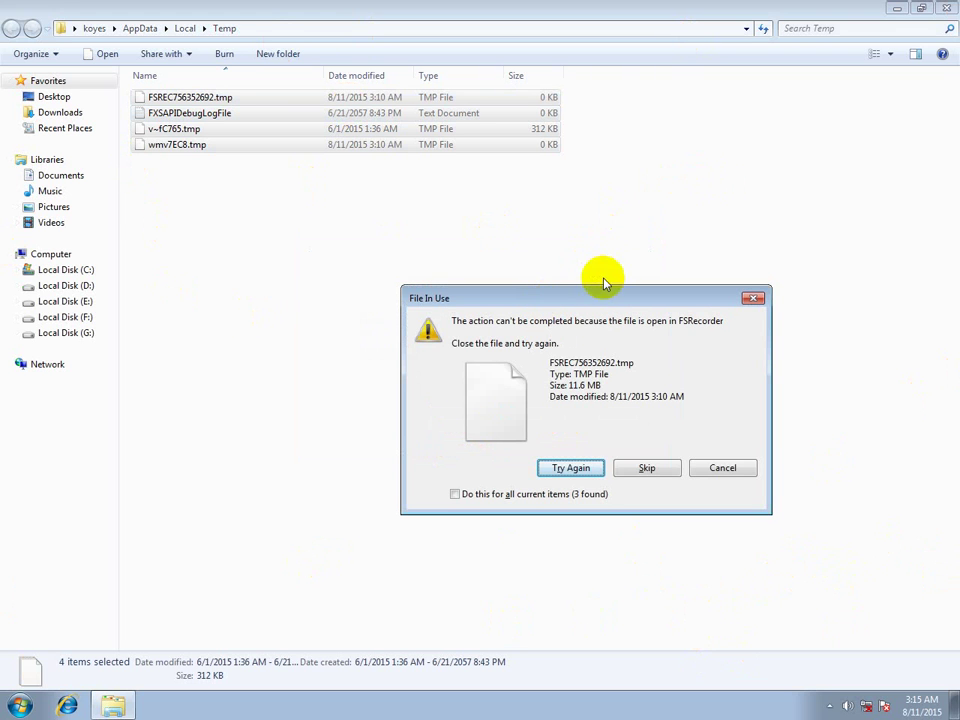
drag(602, 298, 542, 251)
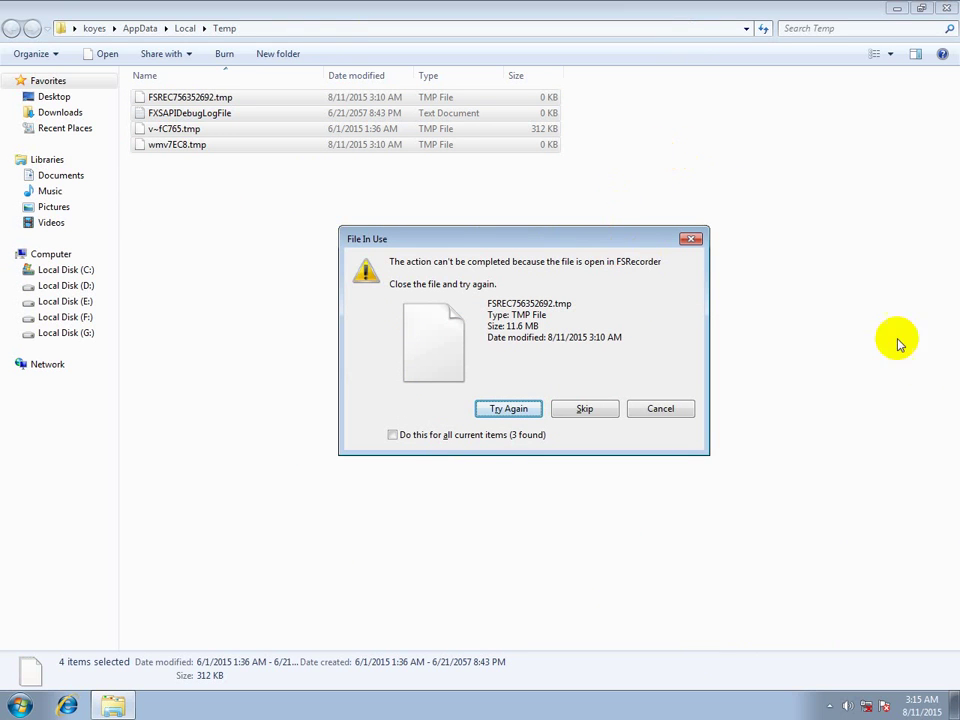
click(829, 705)
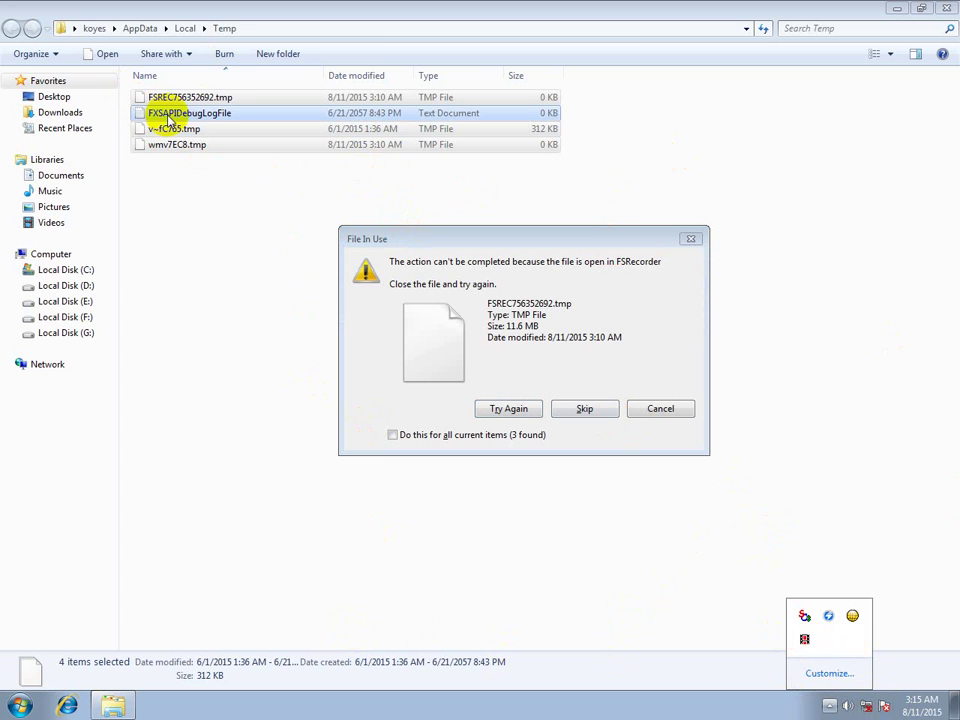
click(586, 411)
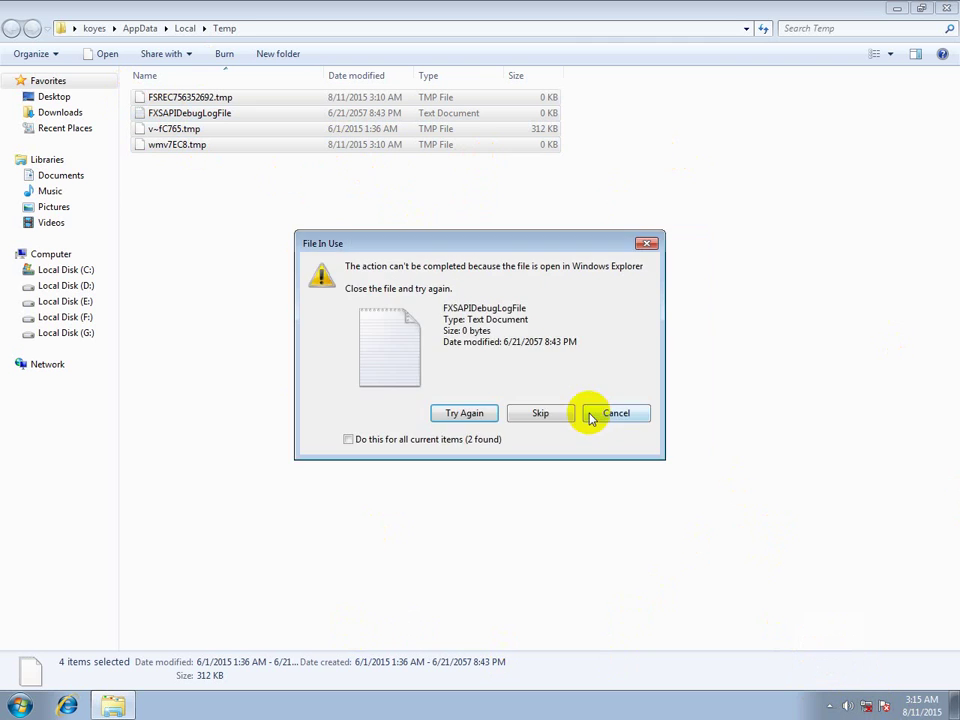
click(556, 414)
click(556, 414)
click(556, 414)
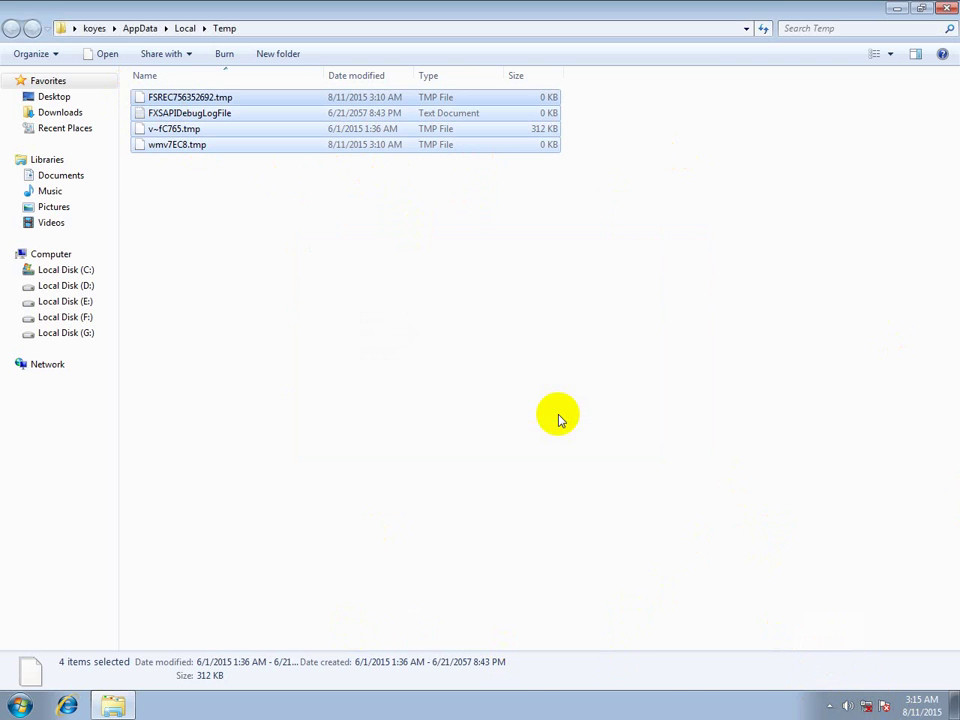
Close the Temp folder window and refresh the desktop.
click(944, 8)
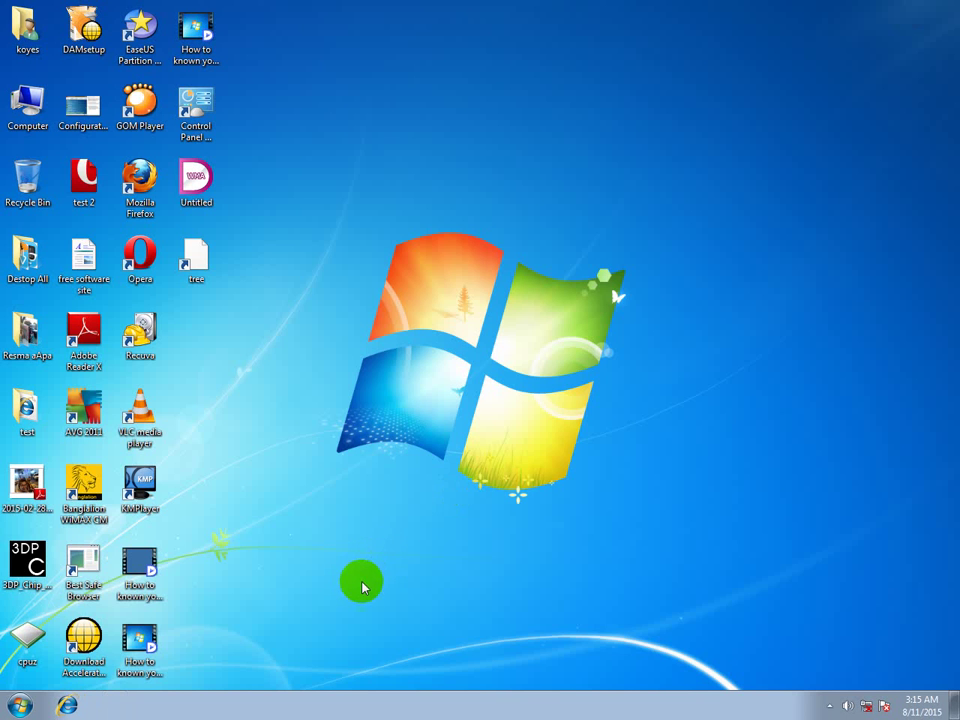
right_click(281, 336)
click(318, 378)
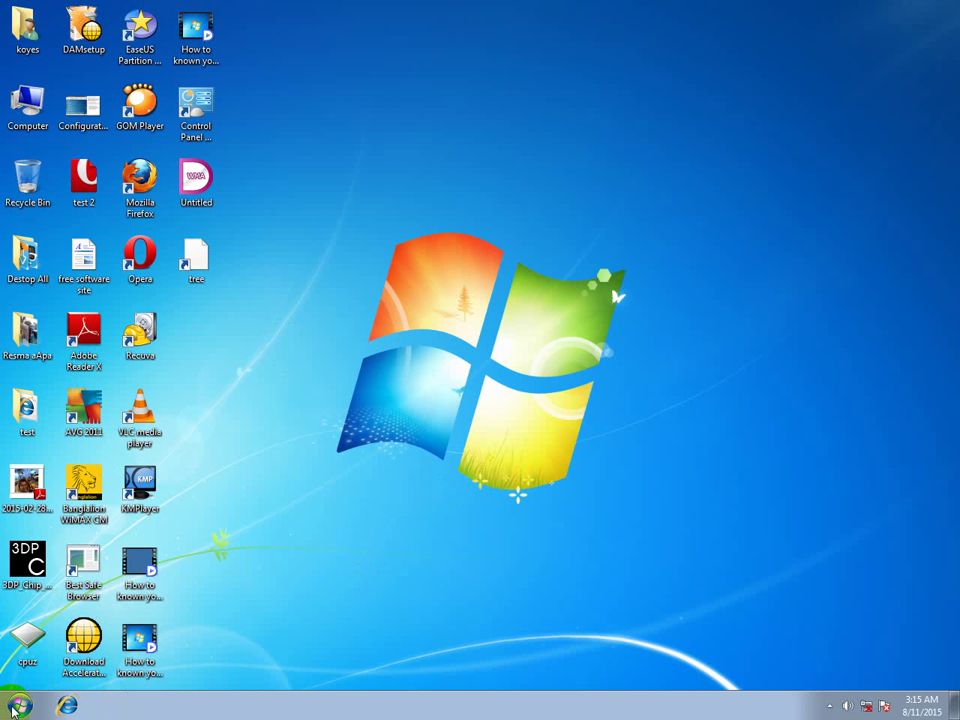
Open the Windows Prefetch folder by executing prefetch from the Run dialog.
click(16, 706)
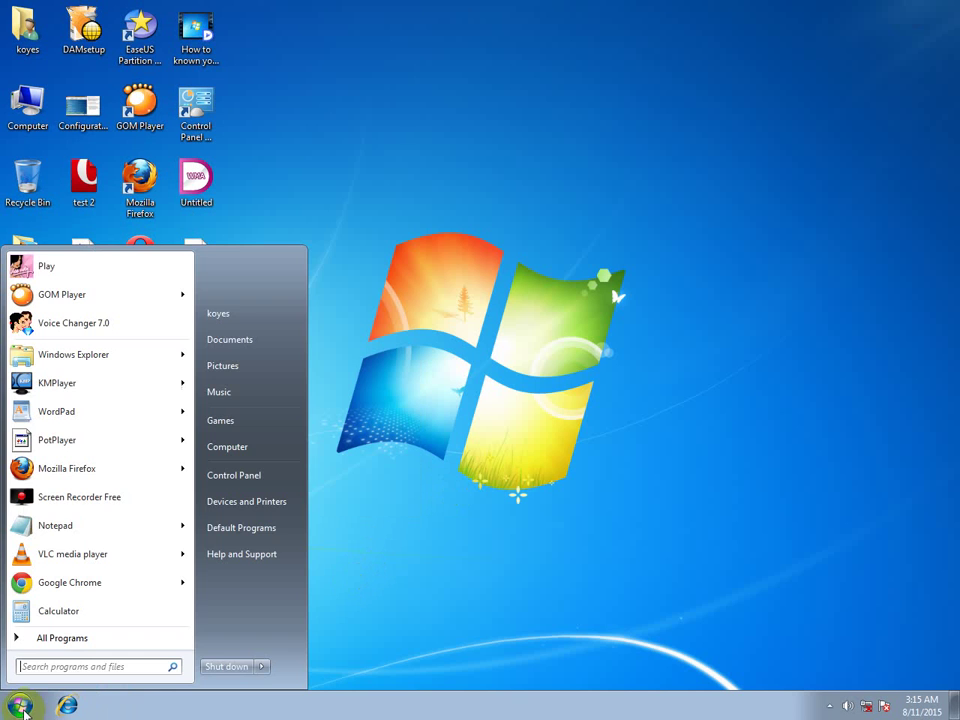
click(59, 670)
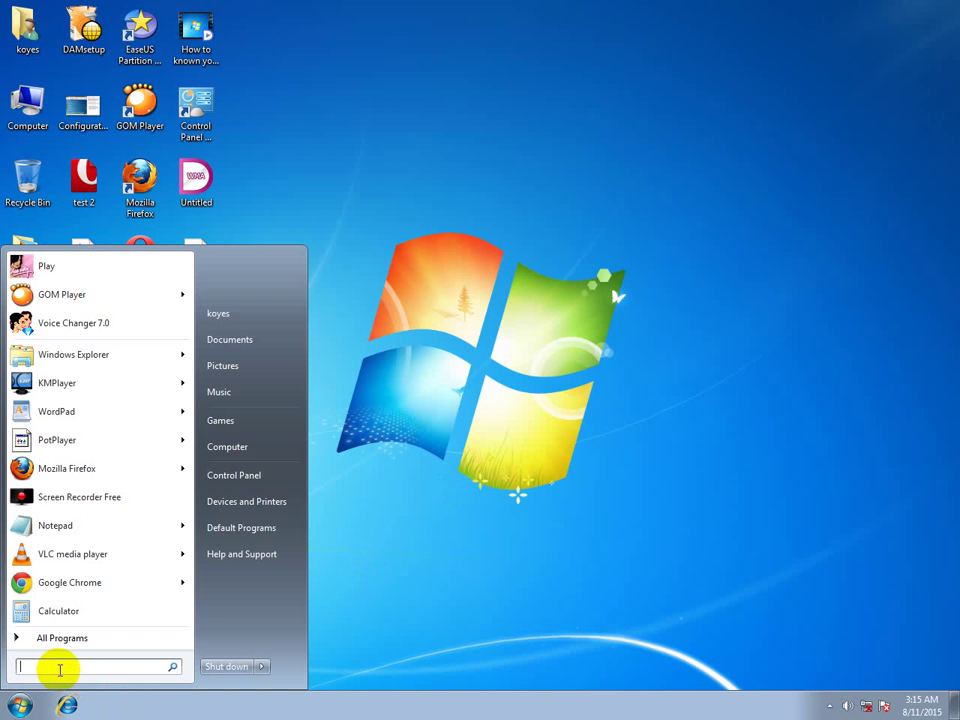
text(run)
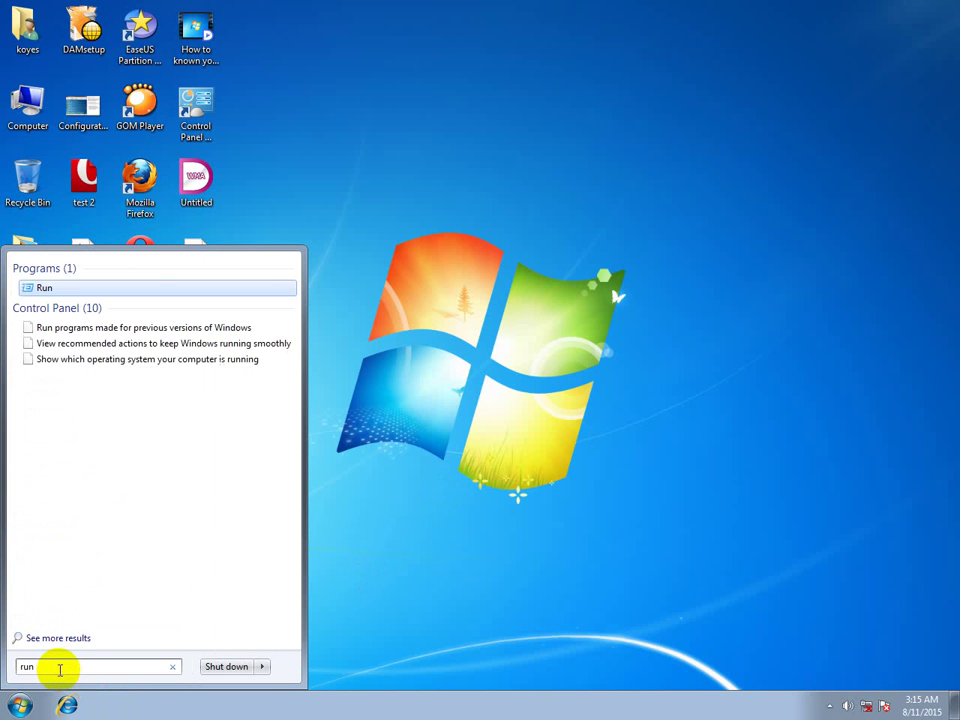
key(Return)
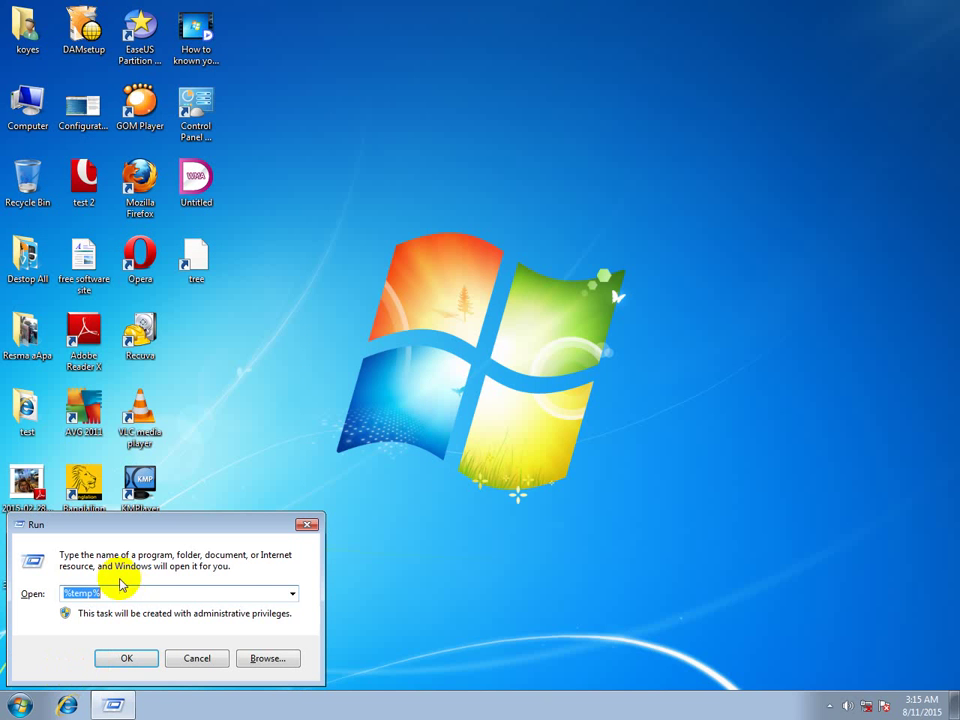
click(292, 594)
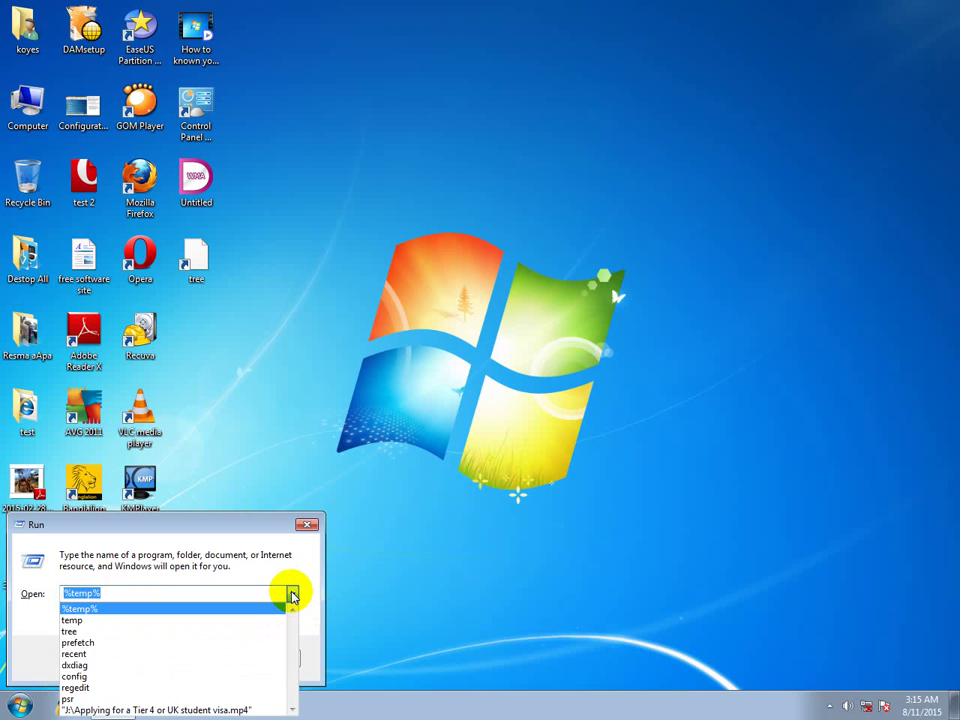
click(292, 595)
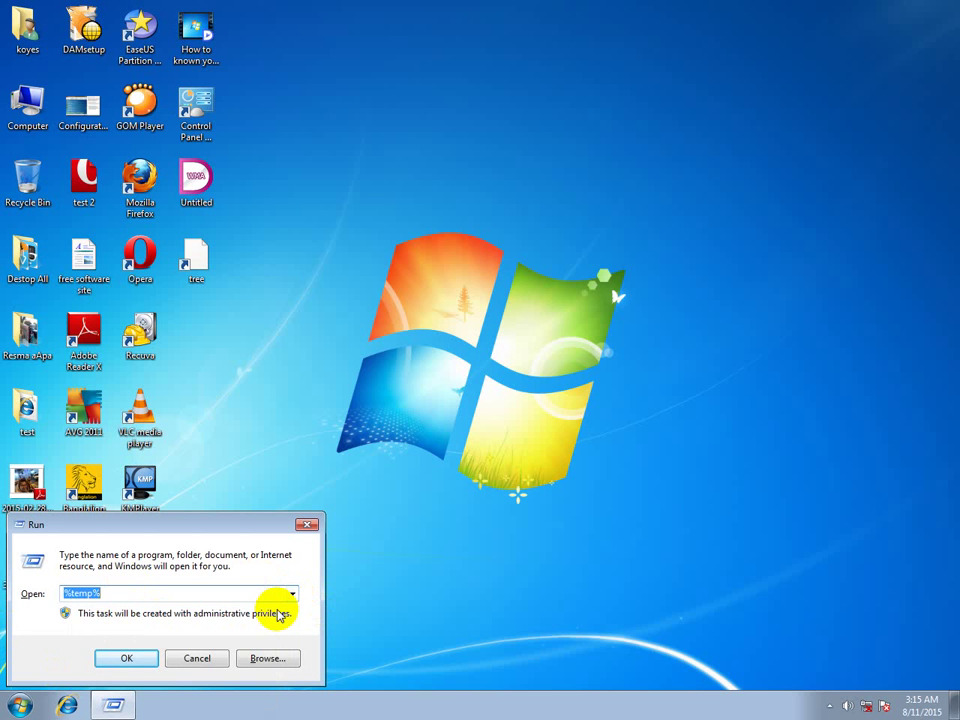
text(pre)
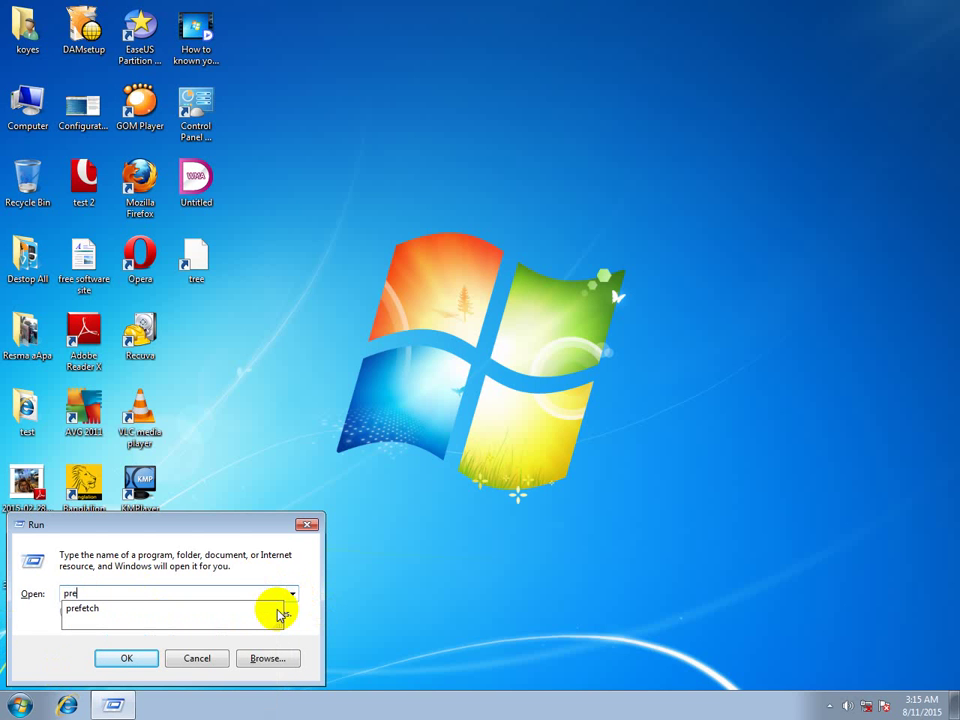
text(fetgh)
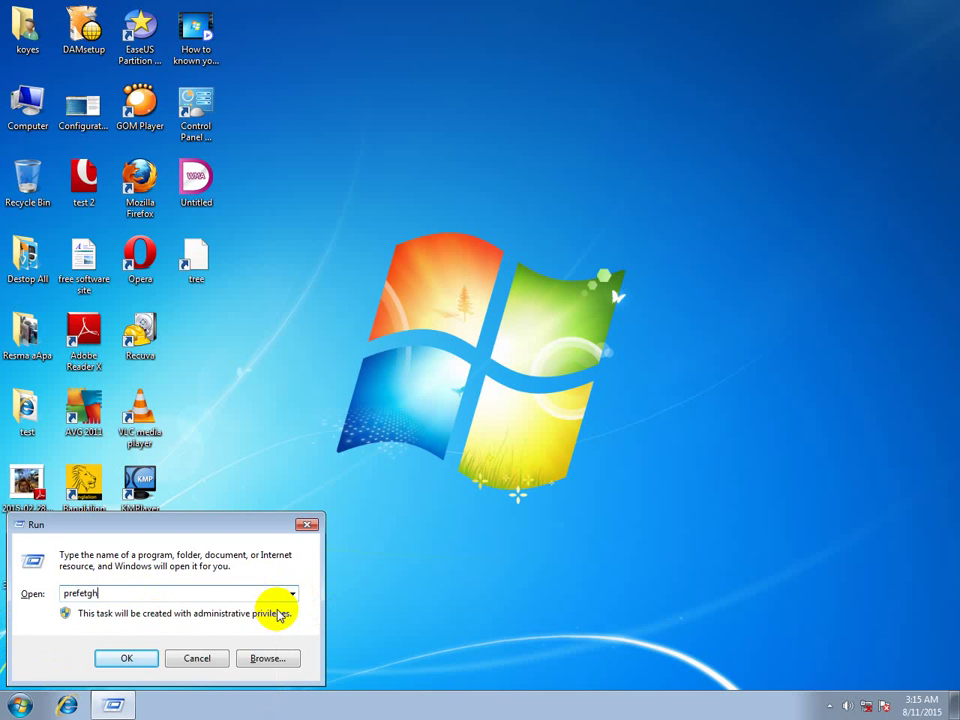
key(BackSpace)
key(BackSpace)
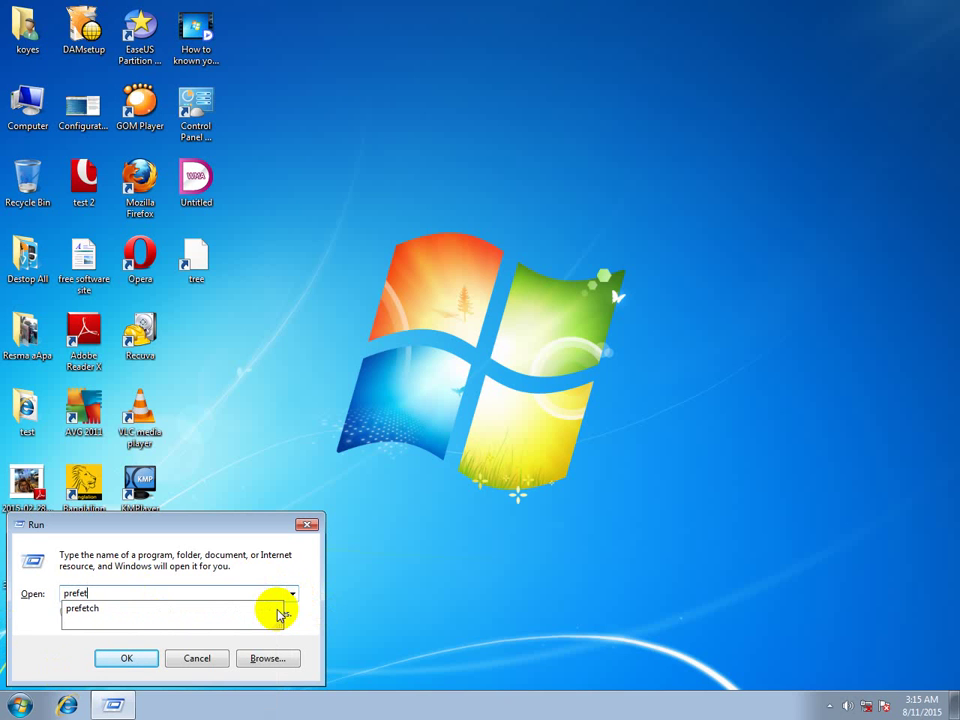
text(ch)
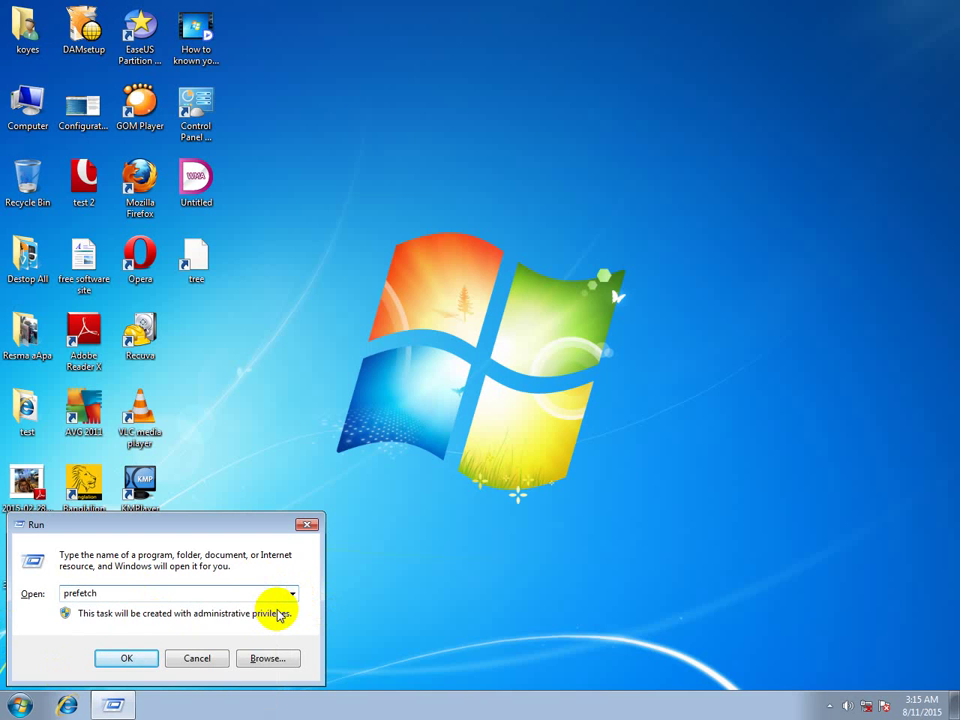
key(Return)
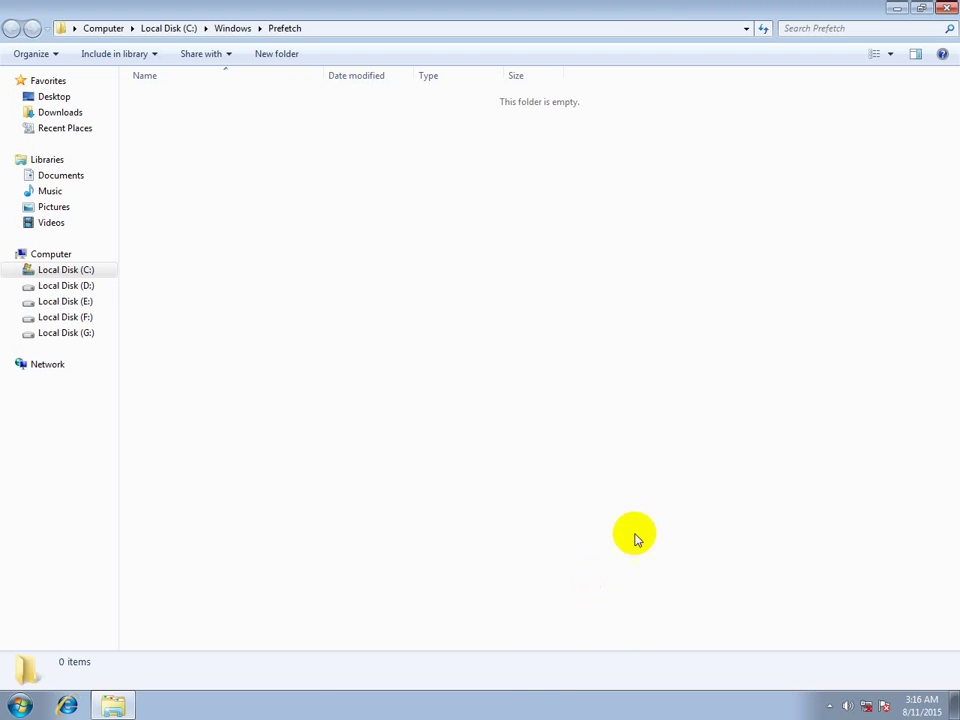
Close the Prefetch folder window and refresh the desktop.
click(946, 8)
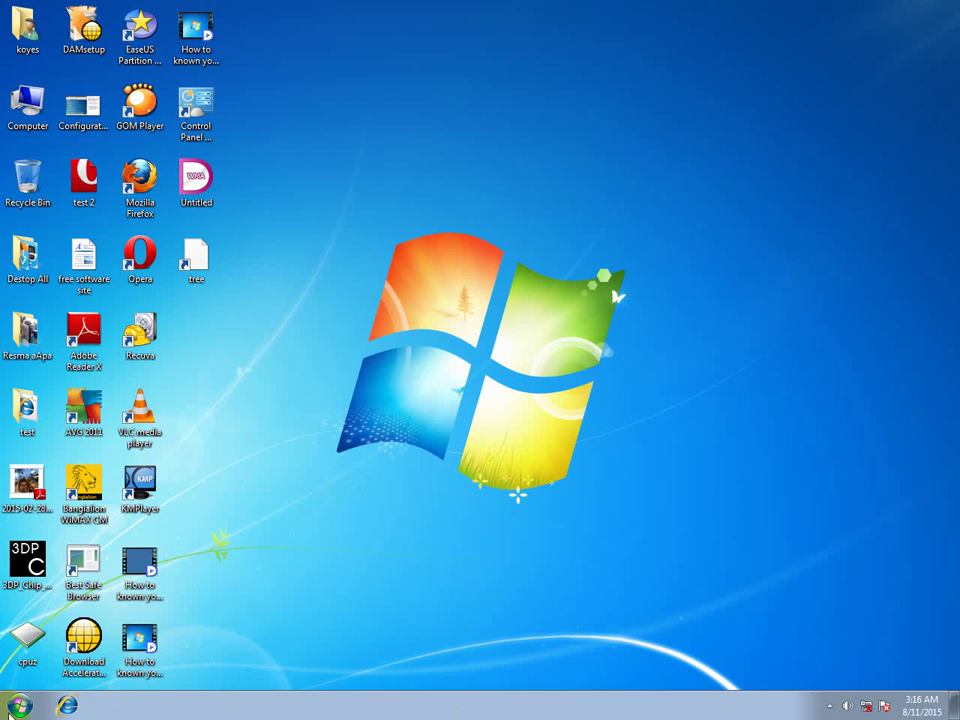
click(19, 706)
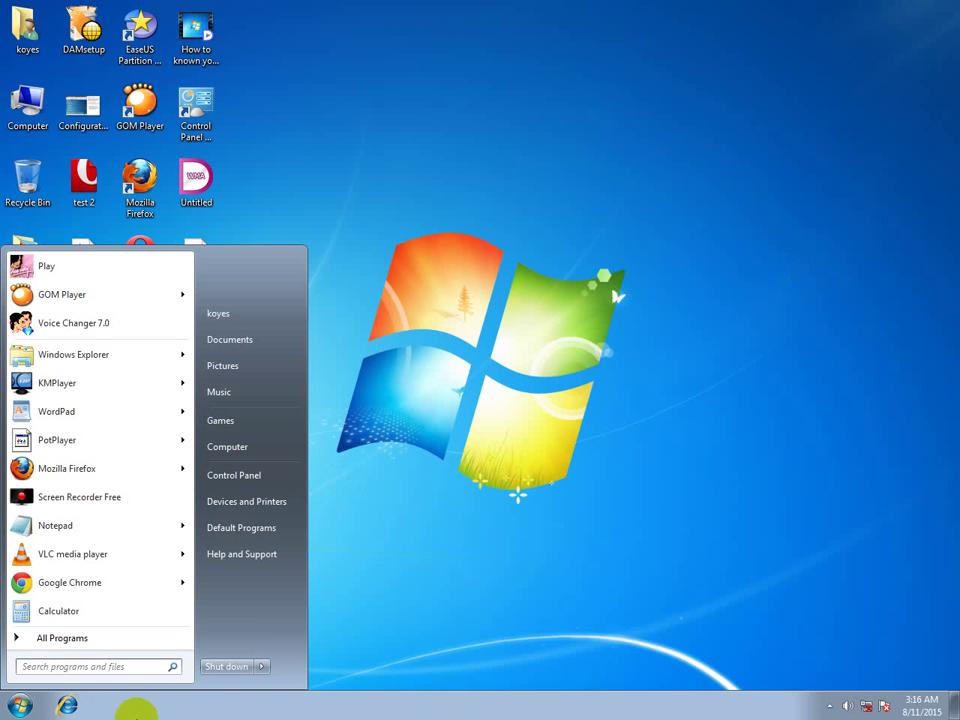
click(767, 542)
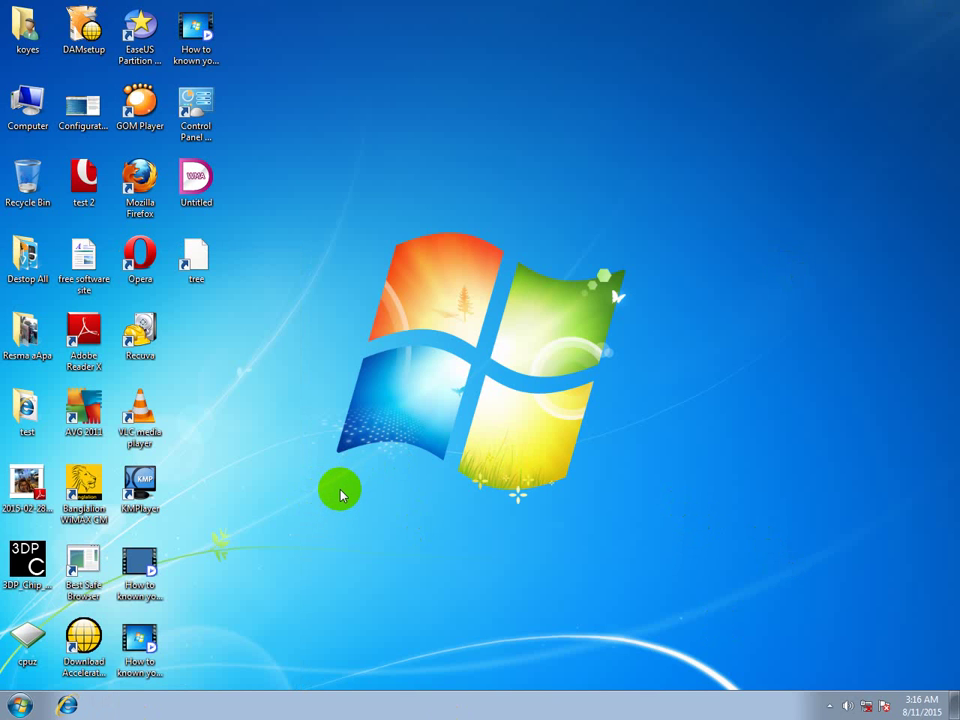
right_click(354, 264)
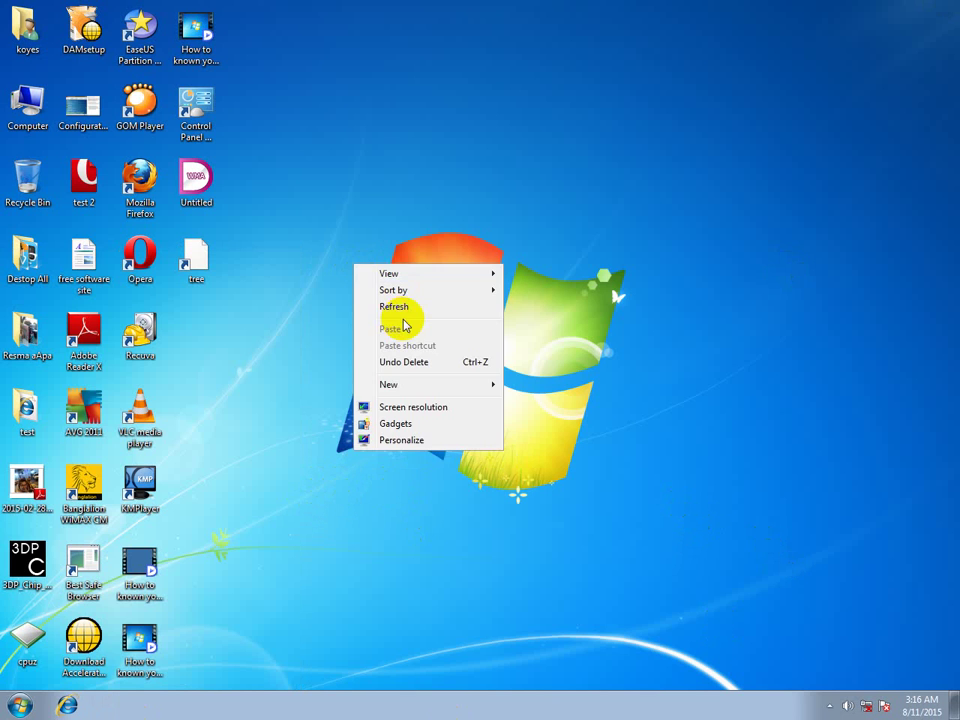
click(400, 308)
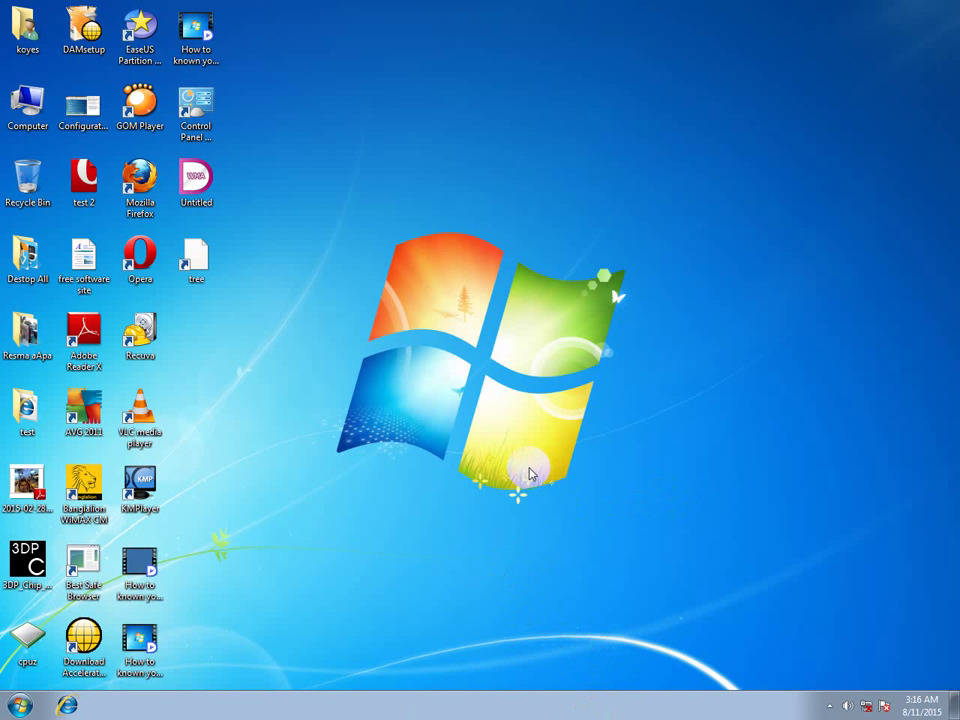
Refresh the desktop three more times.
click(459, 411)
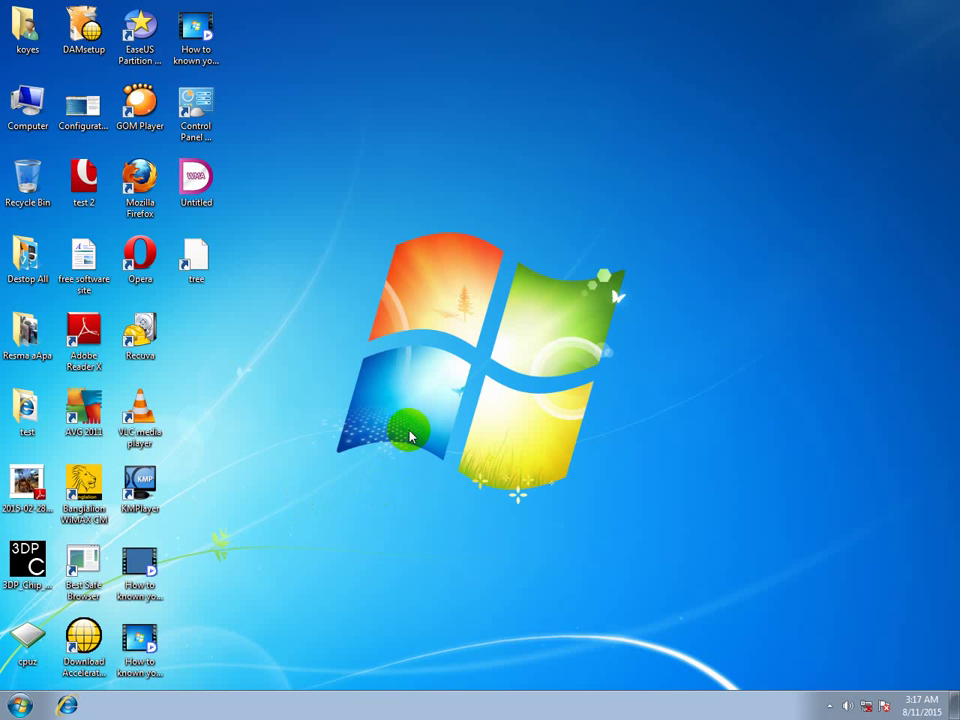
right_click(277, 389)
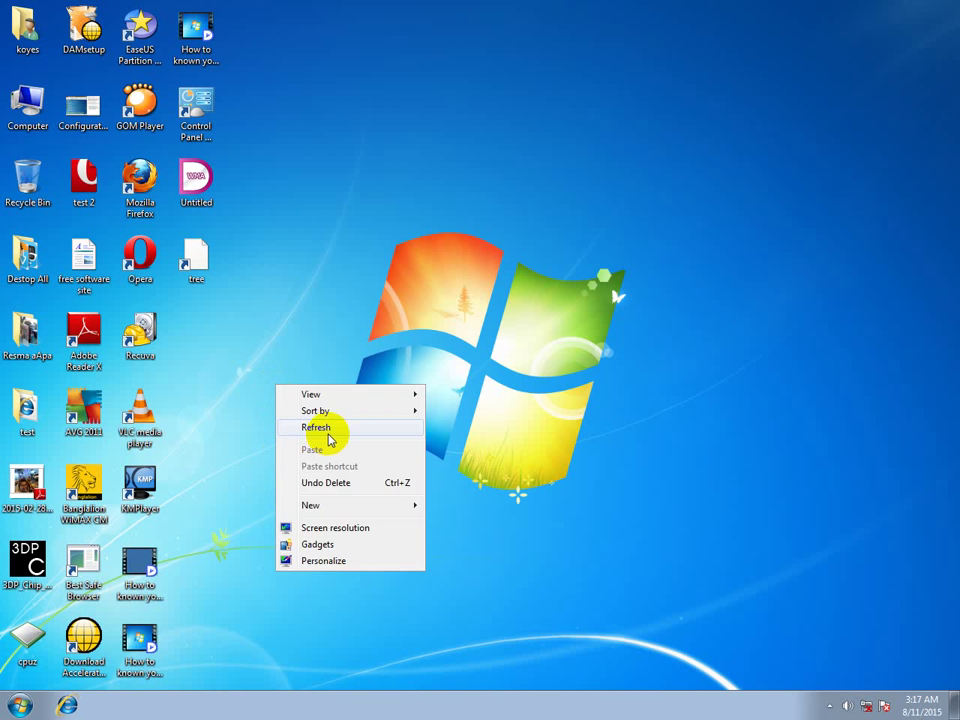
click(332, 428)
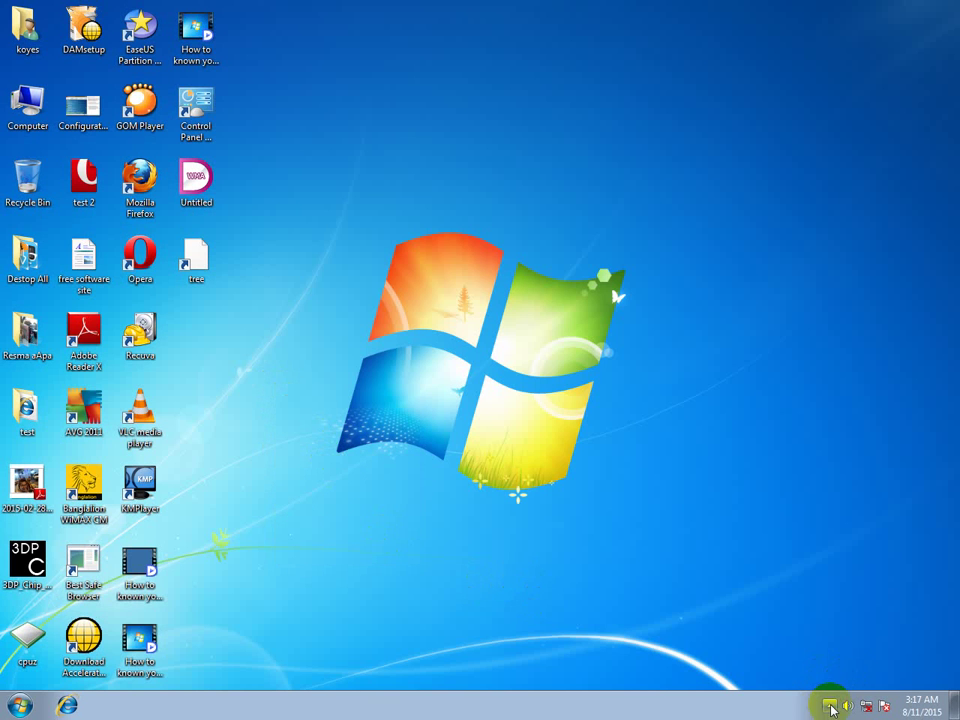
right_click(366, 298)
click(403, 340)
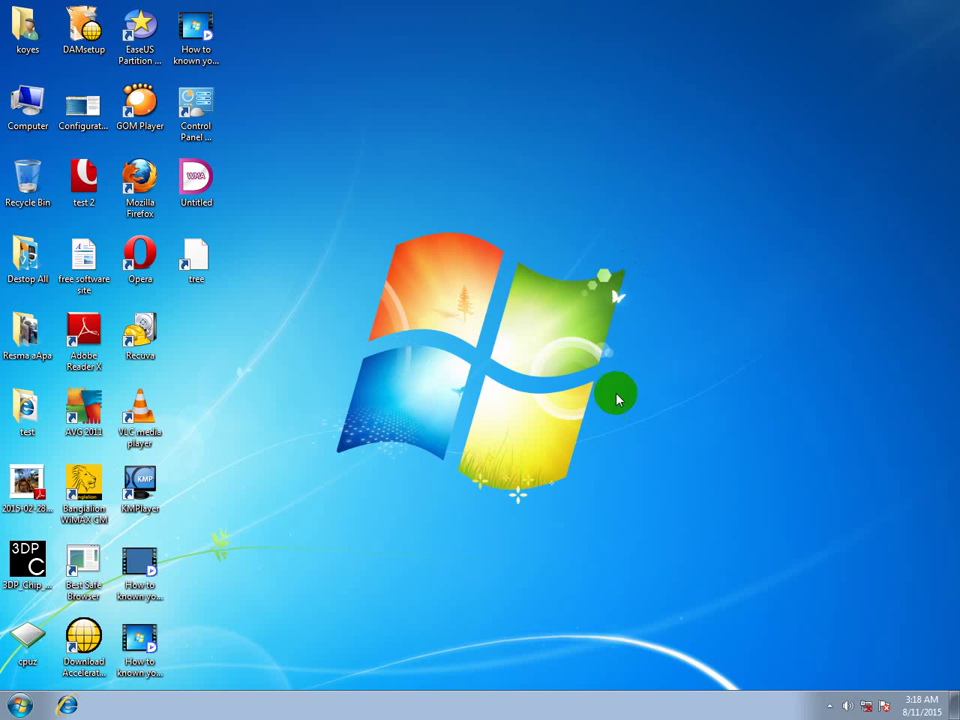
right_click(420, 314)
click(462, 355)
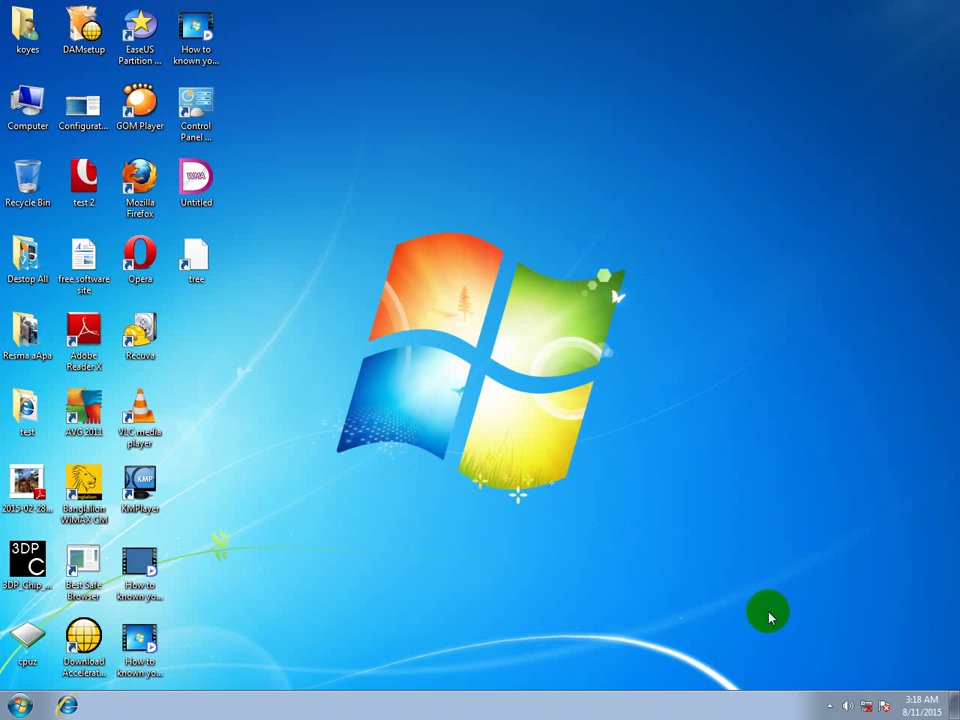